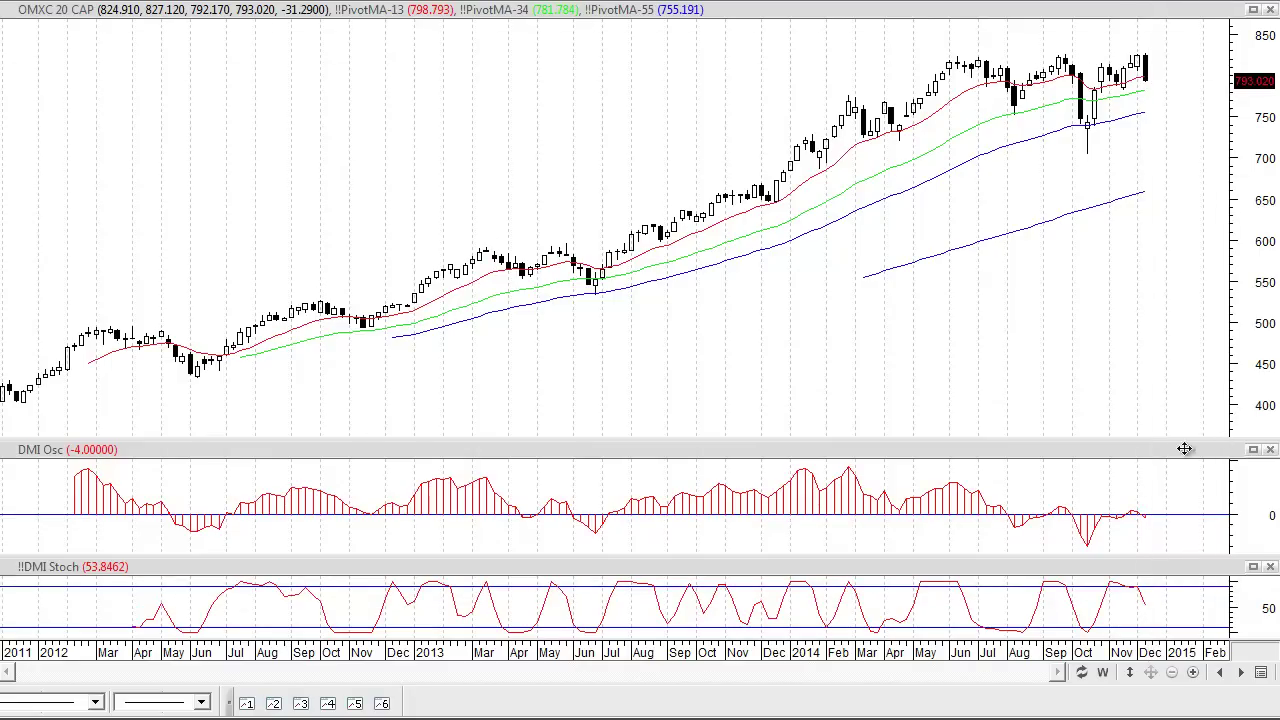
Switch to the Excel indeks workbook and check the 05-12-2014 peak in the Danmark sheet's chart and table
mouse_move(1081, 611)
click(197, 663)
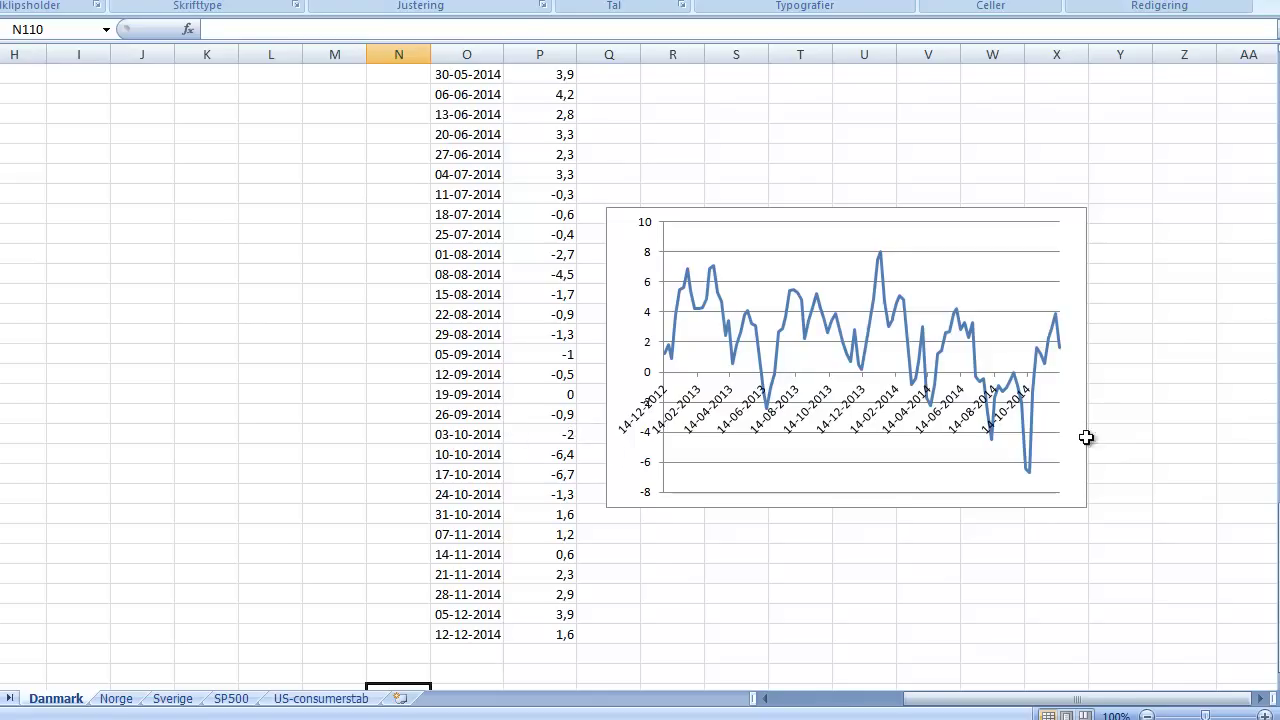
click(1055, 315)
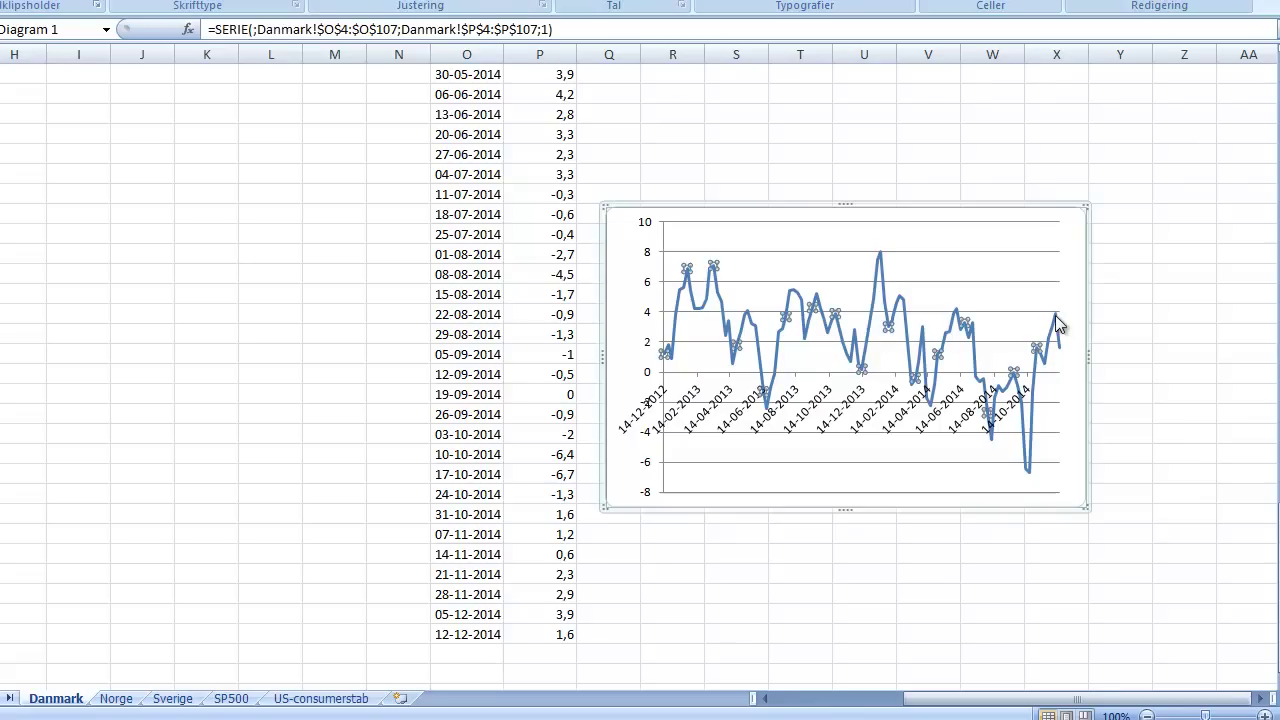
click(565, 617)
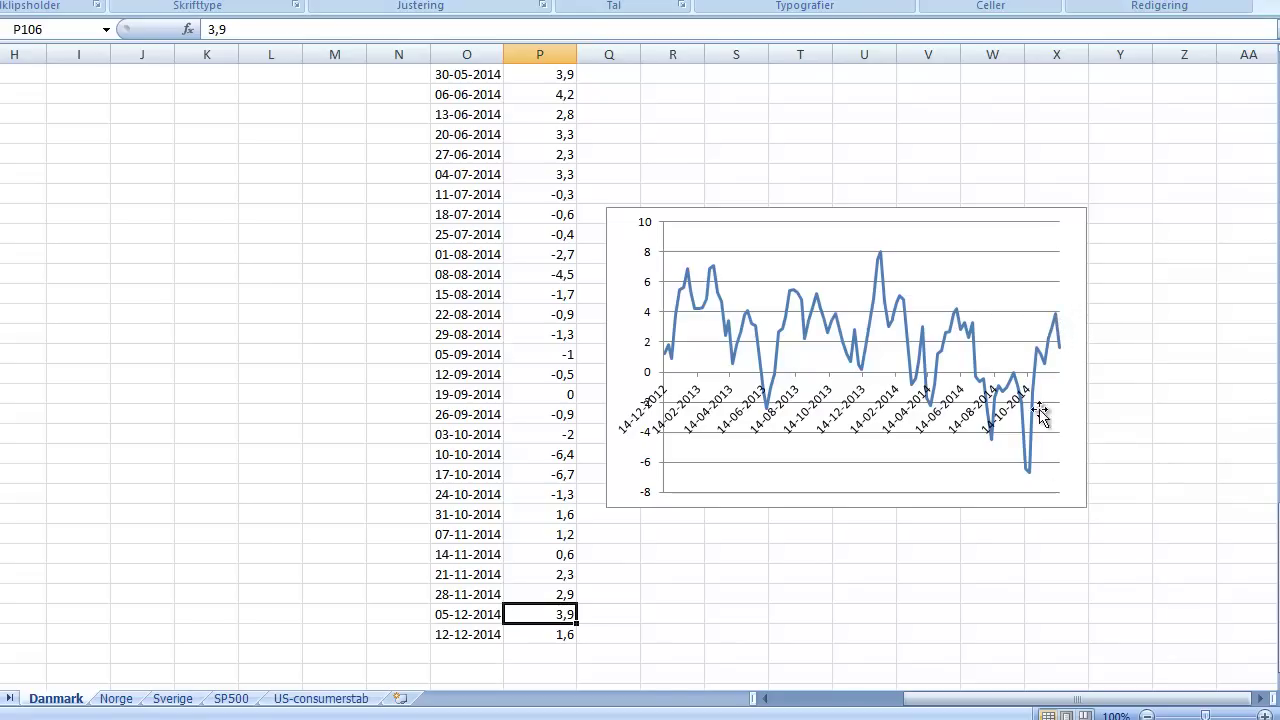
Inspect the 17-10-2014 low in the Danmark chart and its table value, and follow the column down to the latest week
click(1030, 474)
mouse_move(1033, 481)
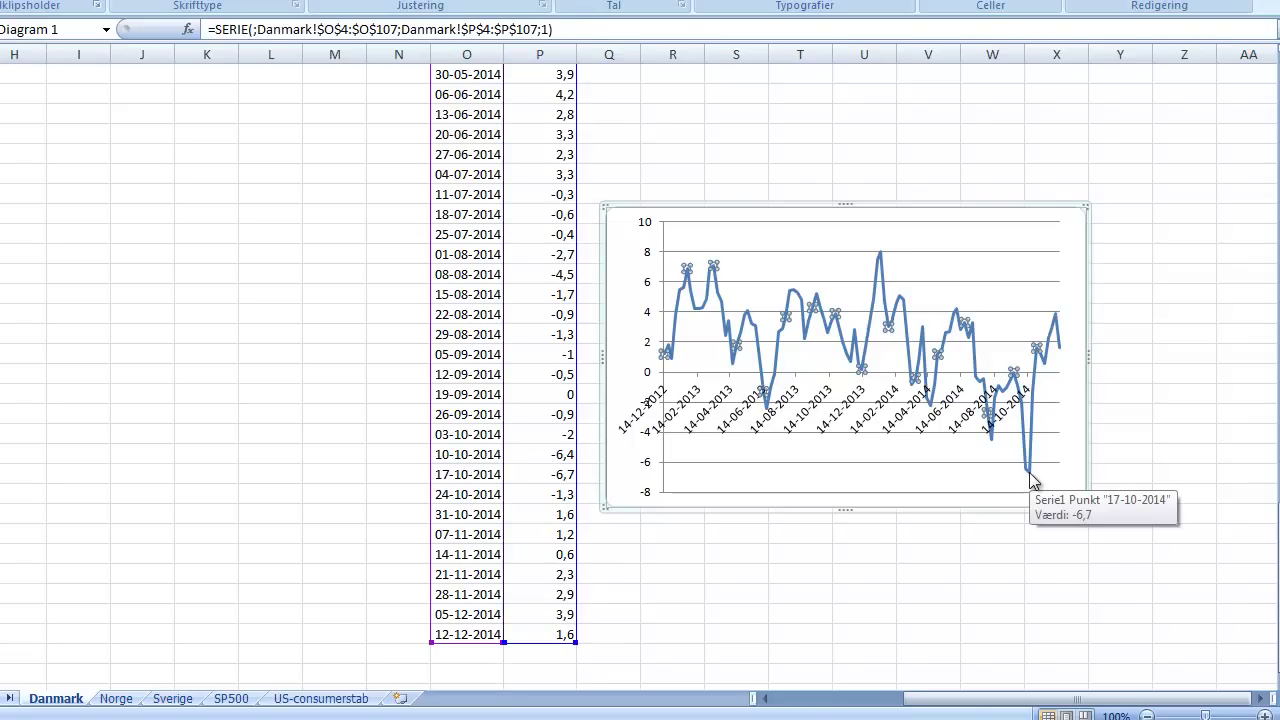
click(526, 470)
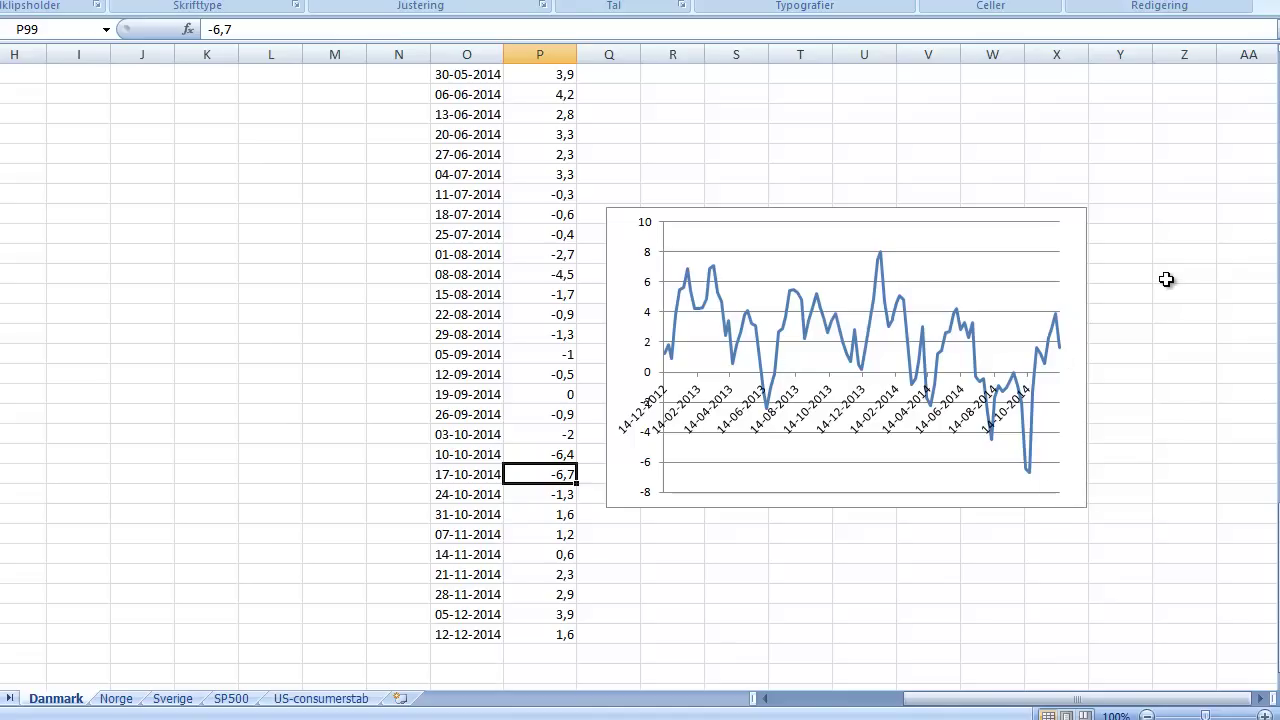
key(Down)
key(Down)
key(Down)
key(Down)
key(Down)
key(Down)
key(Down)
key(Down)
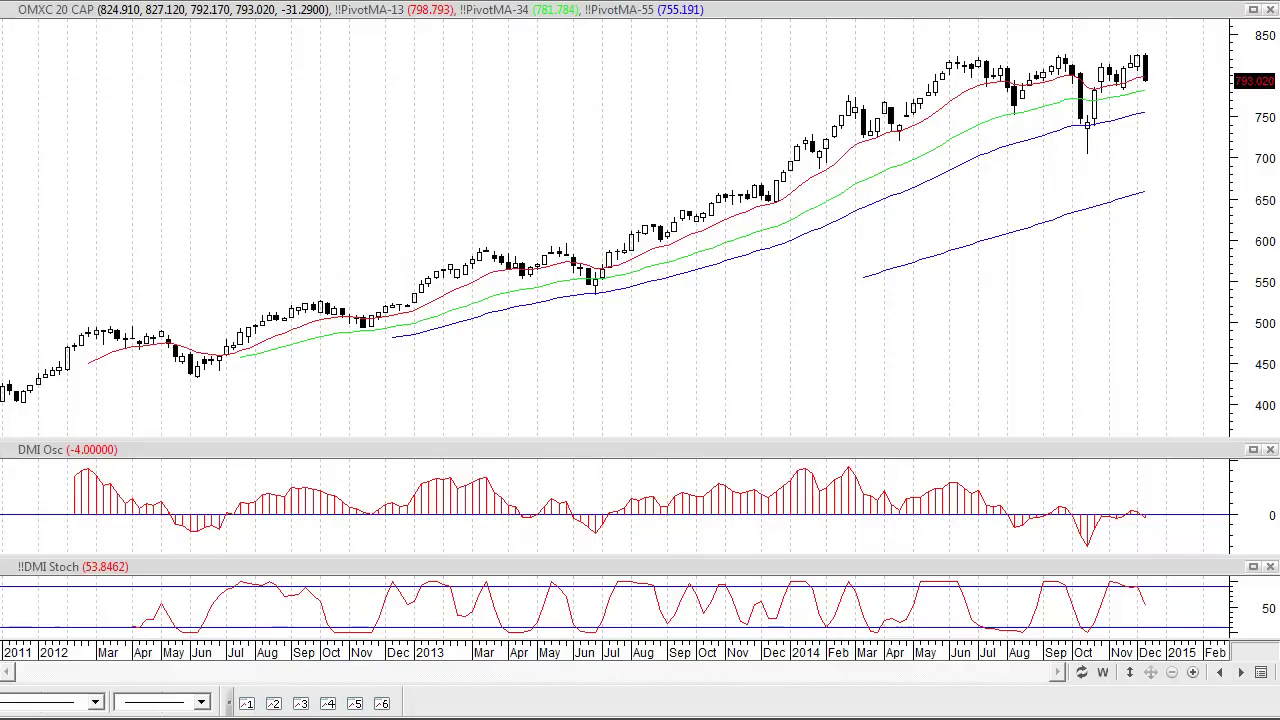
Mark the OMXC 20 CAP sideways range since mid-2014 in MetaStock with horizontal lines at about 828 and 758
click(373, 111)
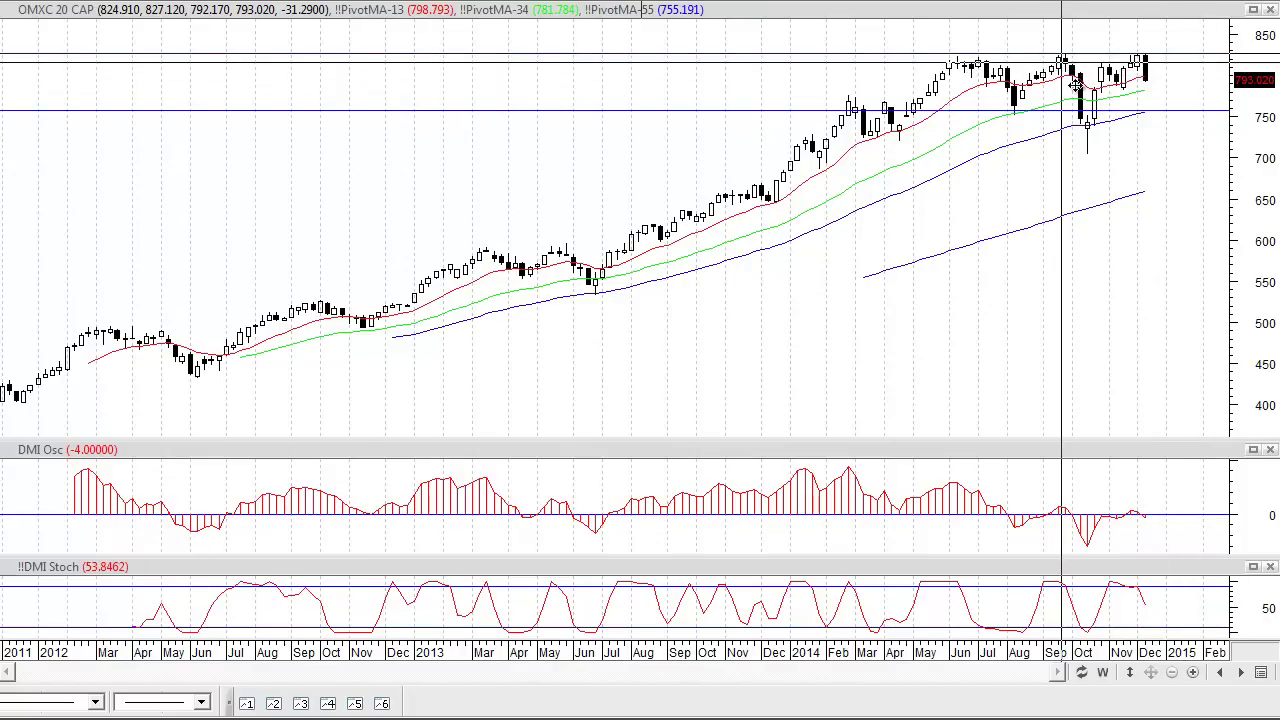
drag(1081, 79, 1222, 105)
mouse_move(1152, 80)
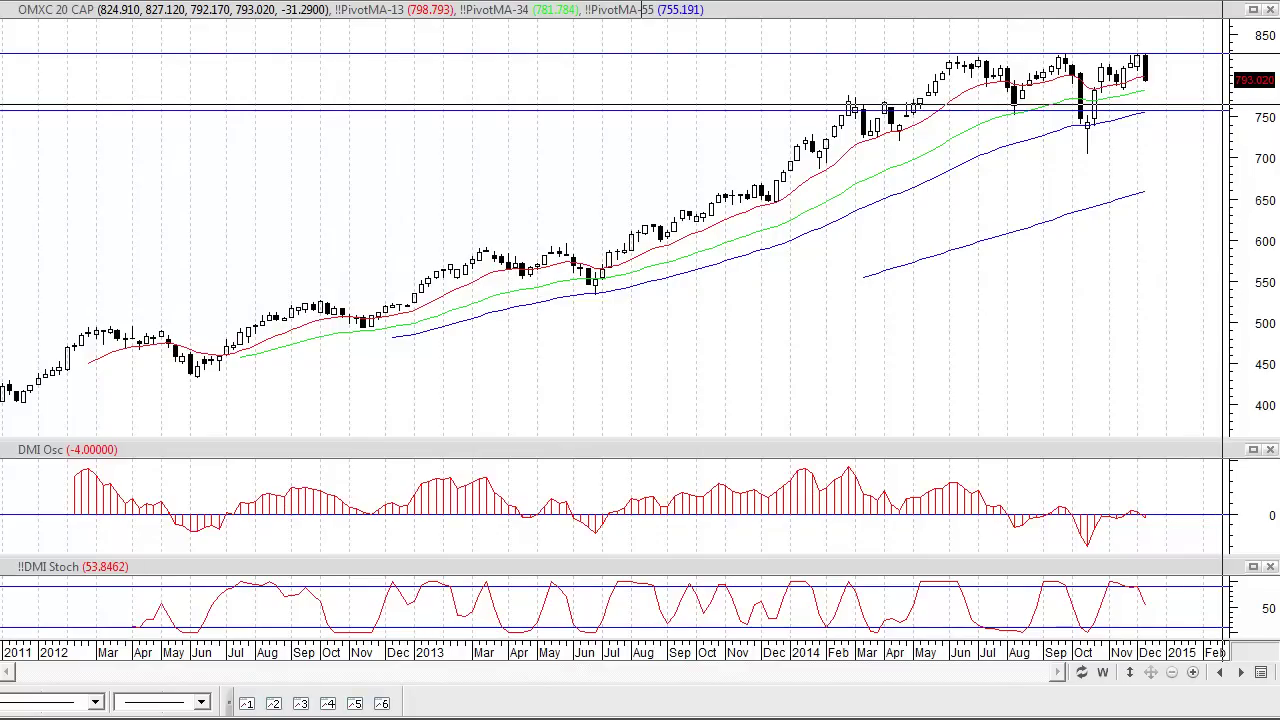
drag(1222, 105, 1222, 110)
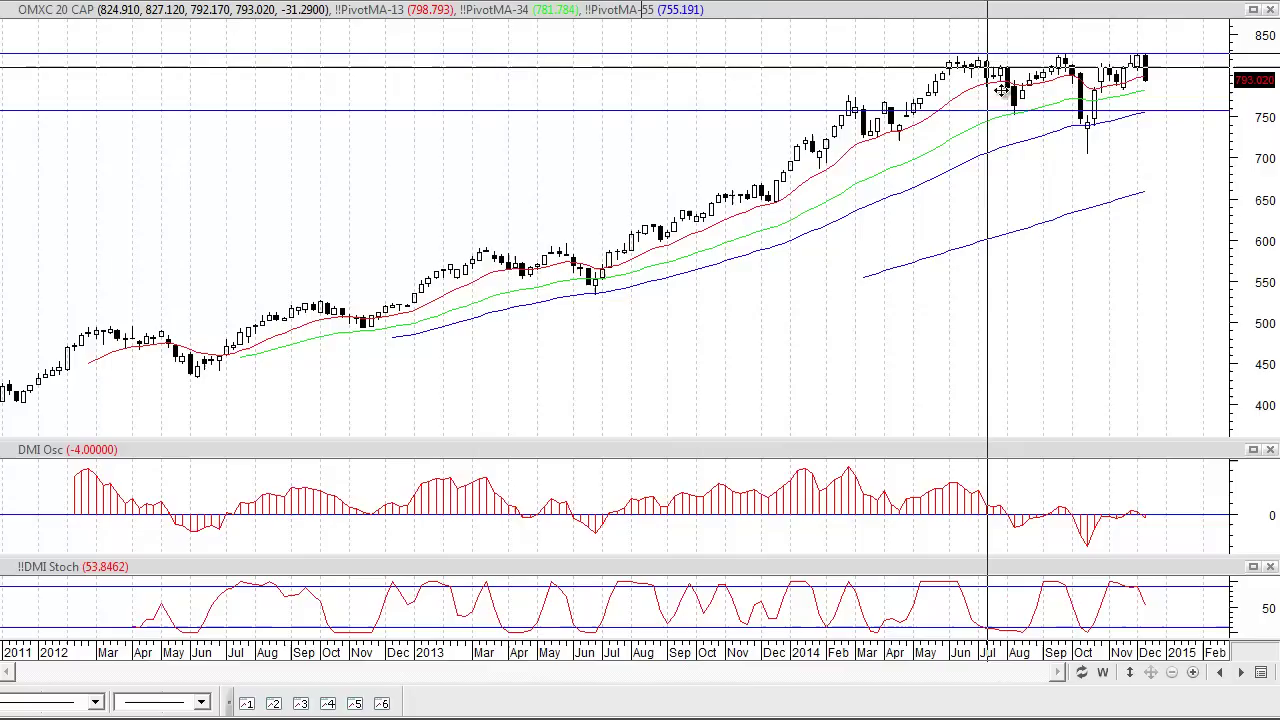
mouse_move(1002, 90)
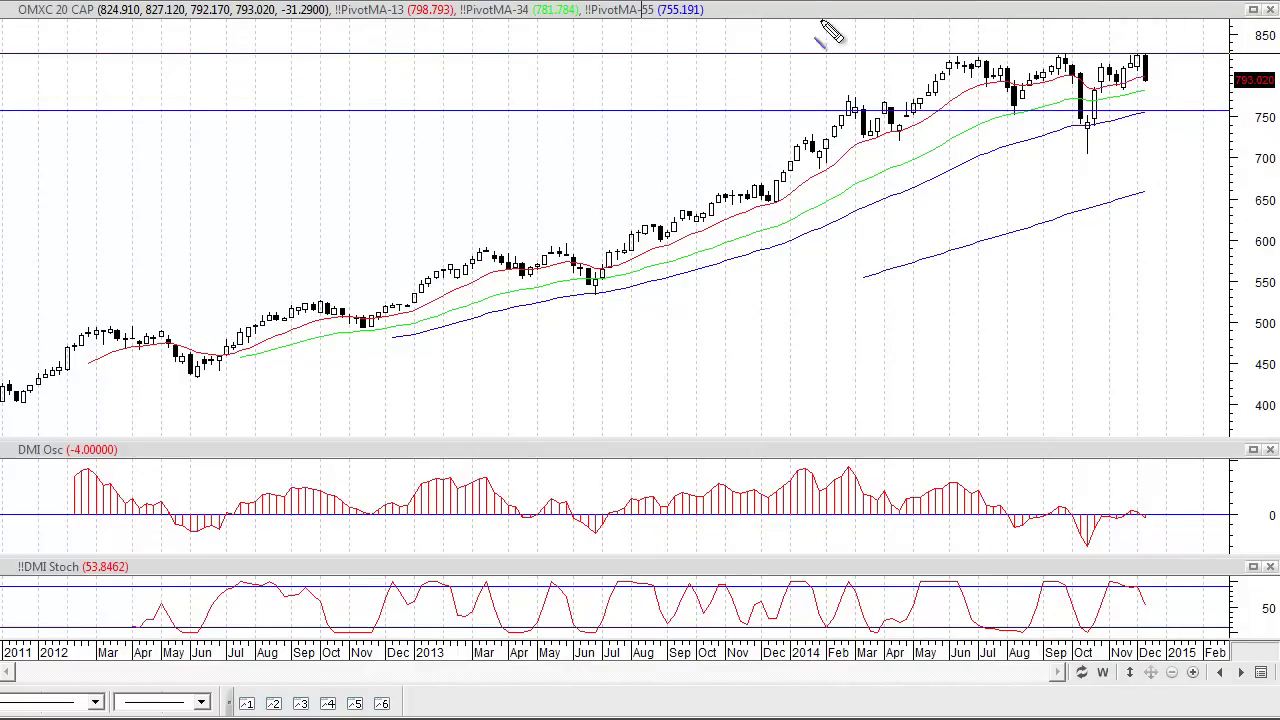
Sketch a freehand zigzag over the price swings between the two range lines, from May 2014 into early 2015
click(918, 103)
click(968, 56)
click(1024, 102)
click(1062, 58)
click(1092, 110)
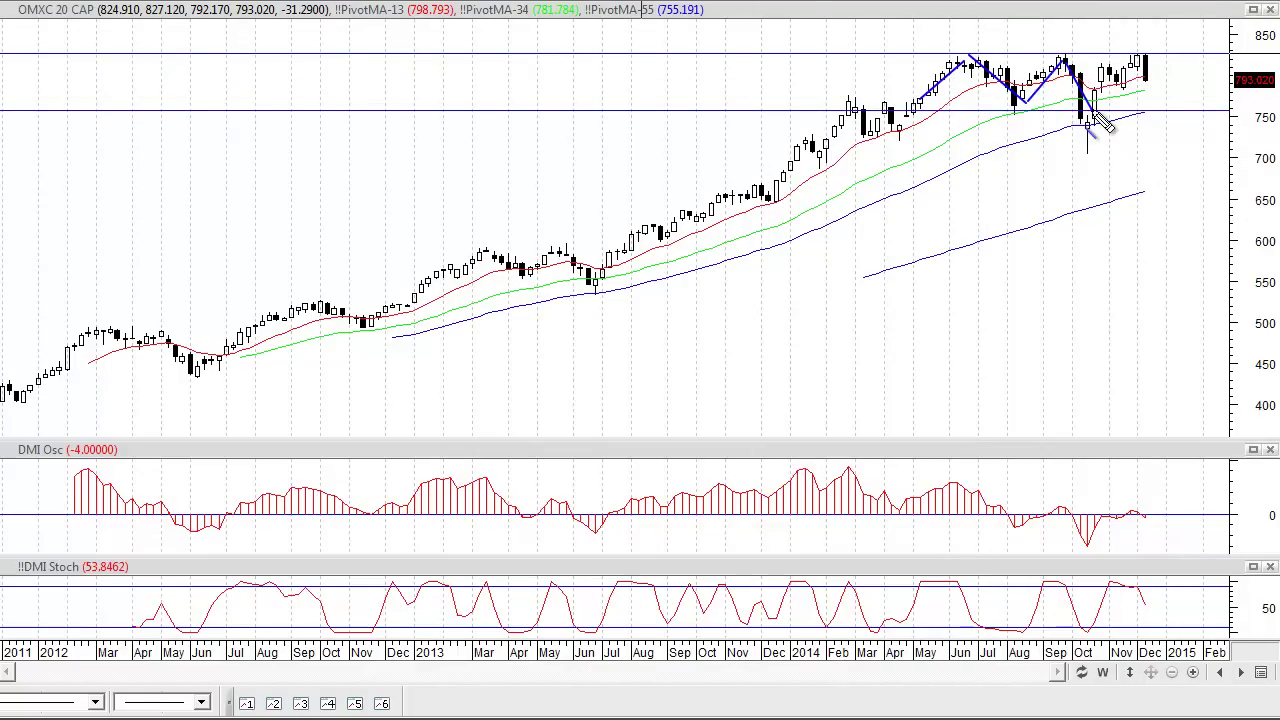
click(1138, 62)
click(1155, 100)
click(1178, 62)
click(1203, 110)
Sketch rising trend strokes along the candles from early 2012 to spring 2014 and clear all freehand annotations
click(1083, 59)
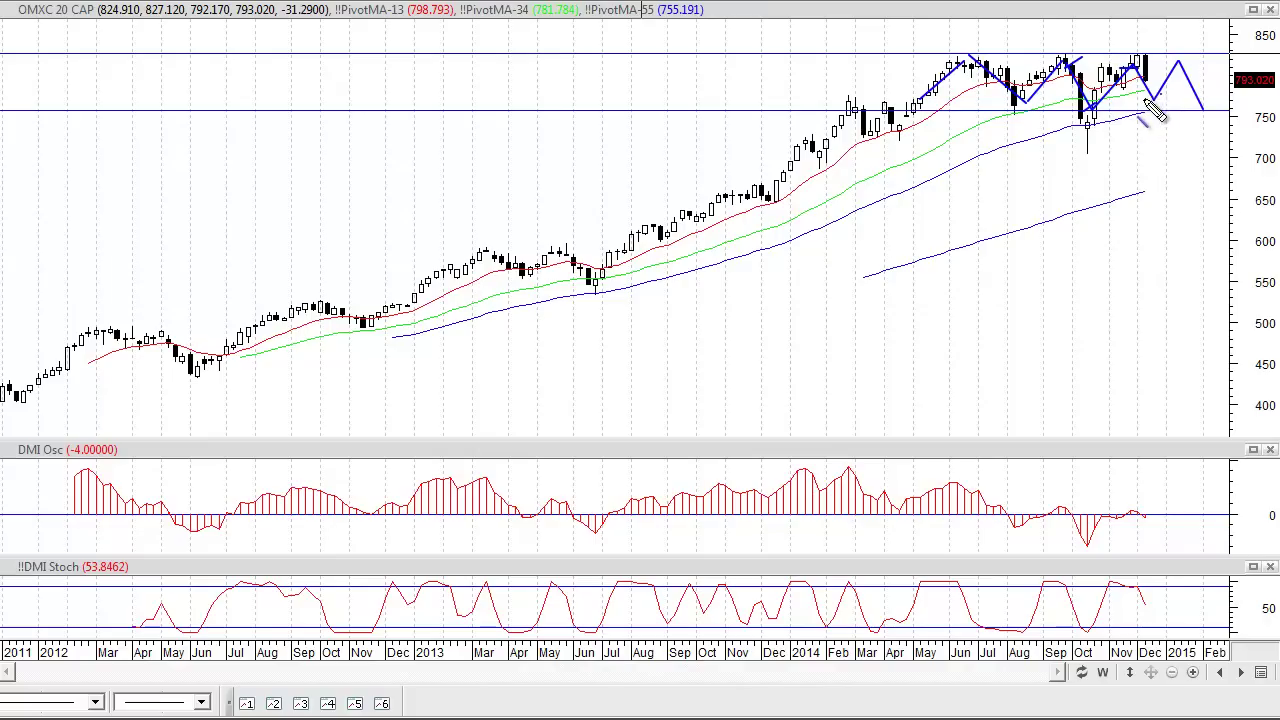
mouse_move(32, 411)
mouse_down()
mouse_move(340, 373)
mouse_move(650, 282)
mouse_move(908, 96)
mouse_up()
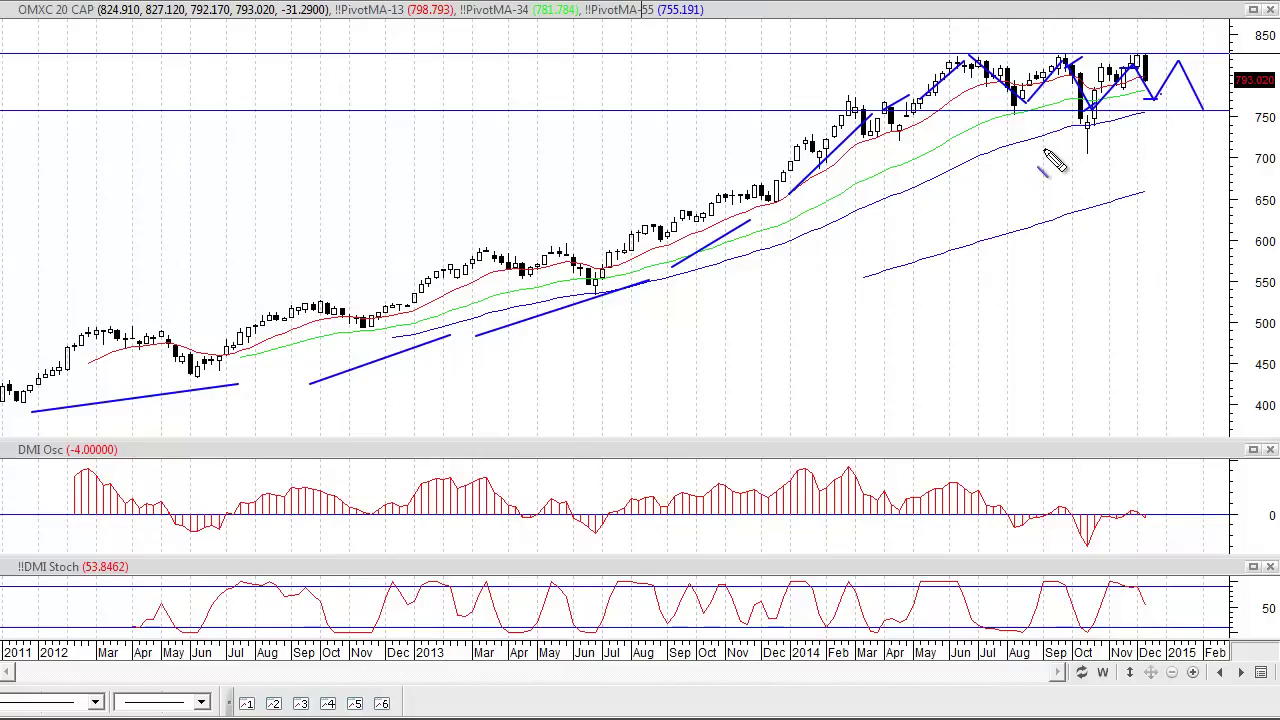
key(Delete)
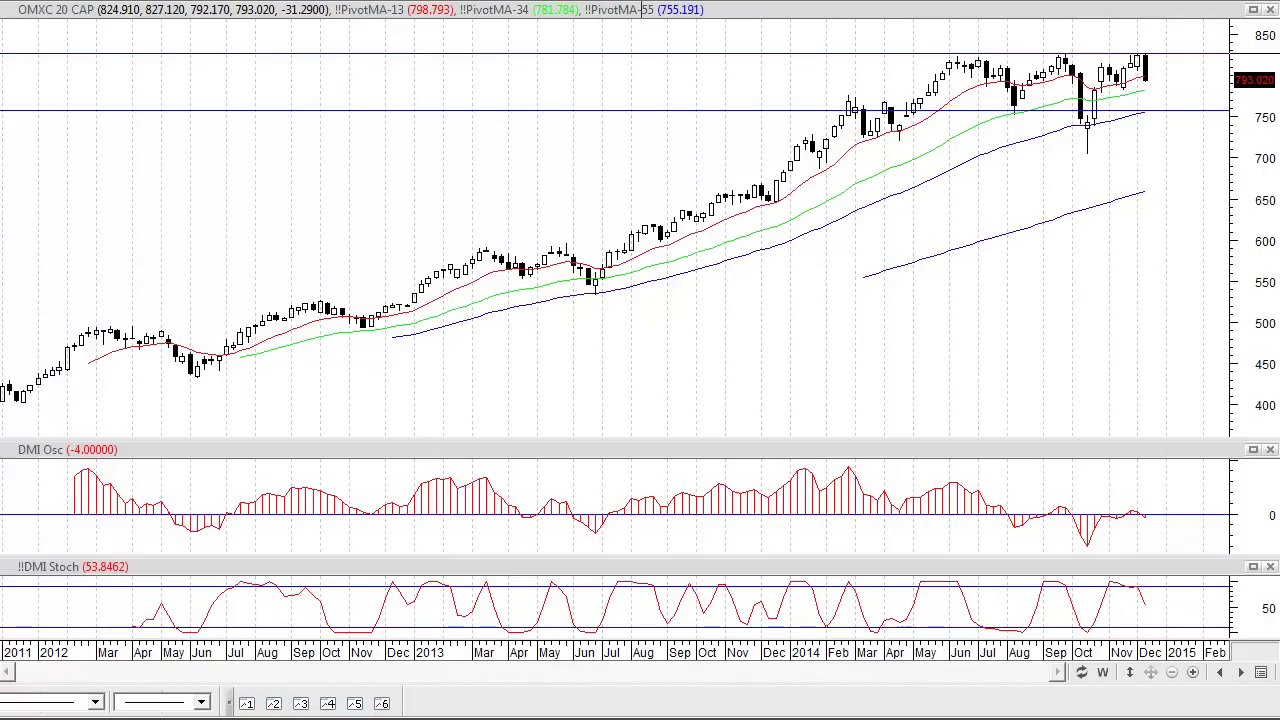
Switch to the Excel Hausse workbook and select the 12-12-2014 value on the Danmark sheet
mouse_move(200, 715)
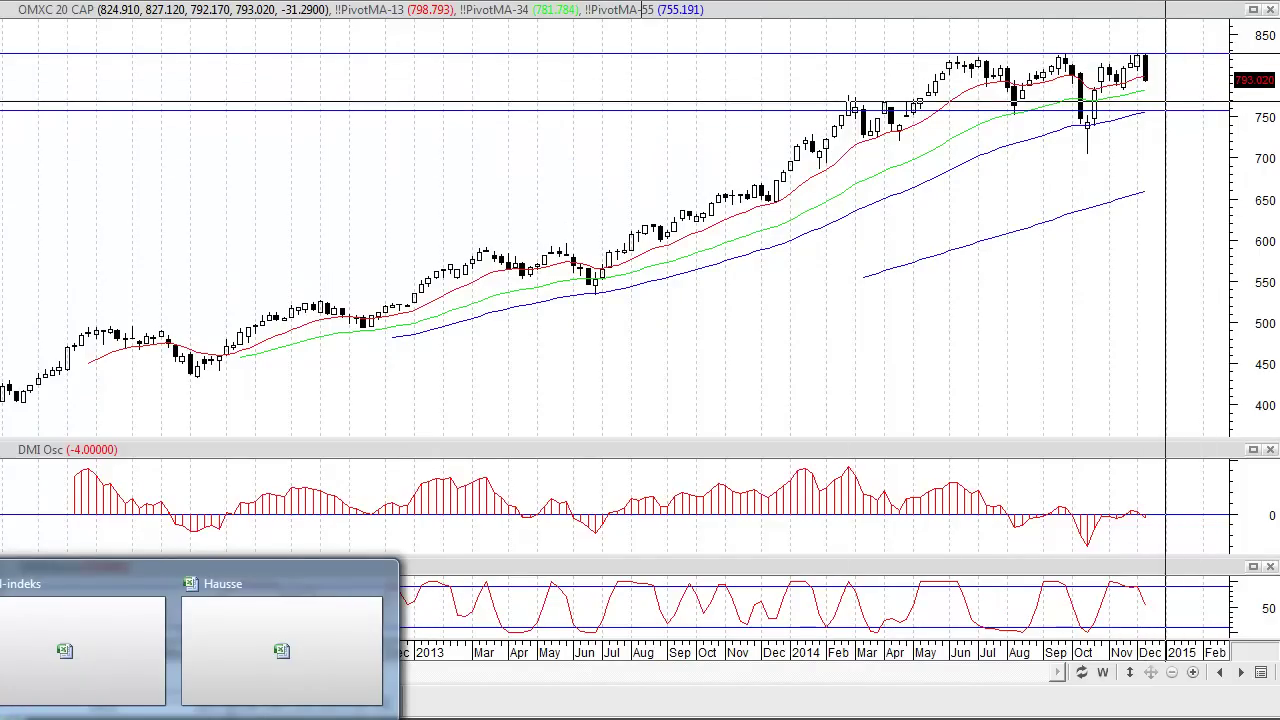
click(1187, 133)
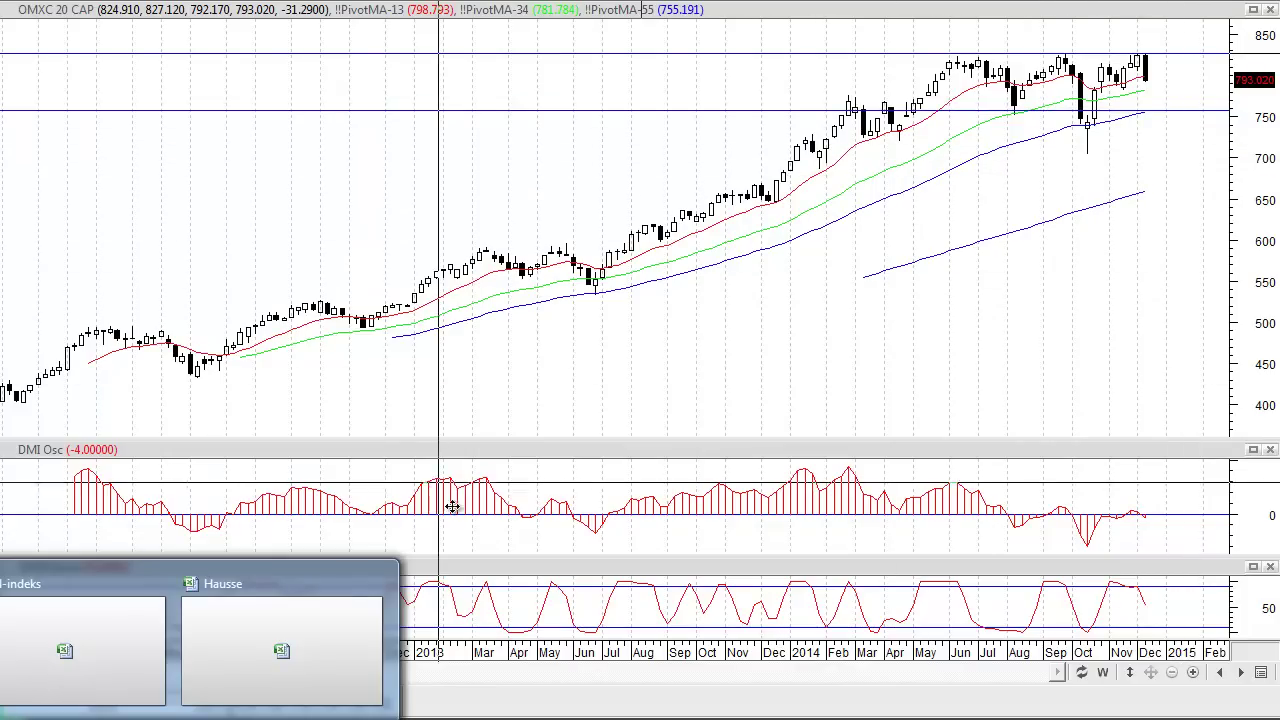
click(337, 693)
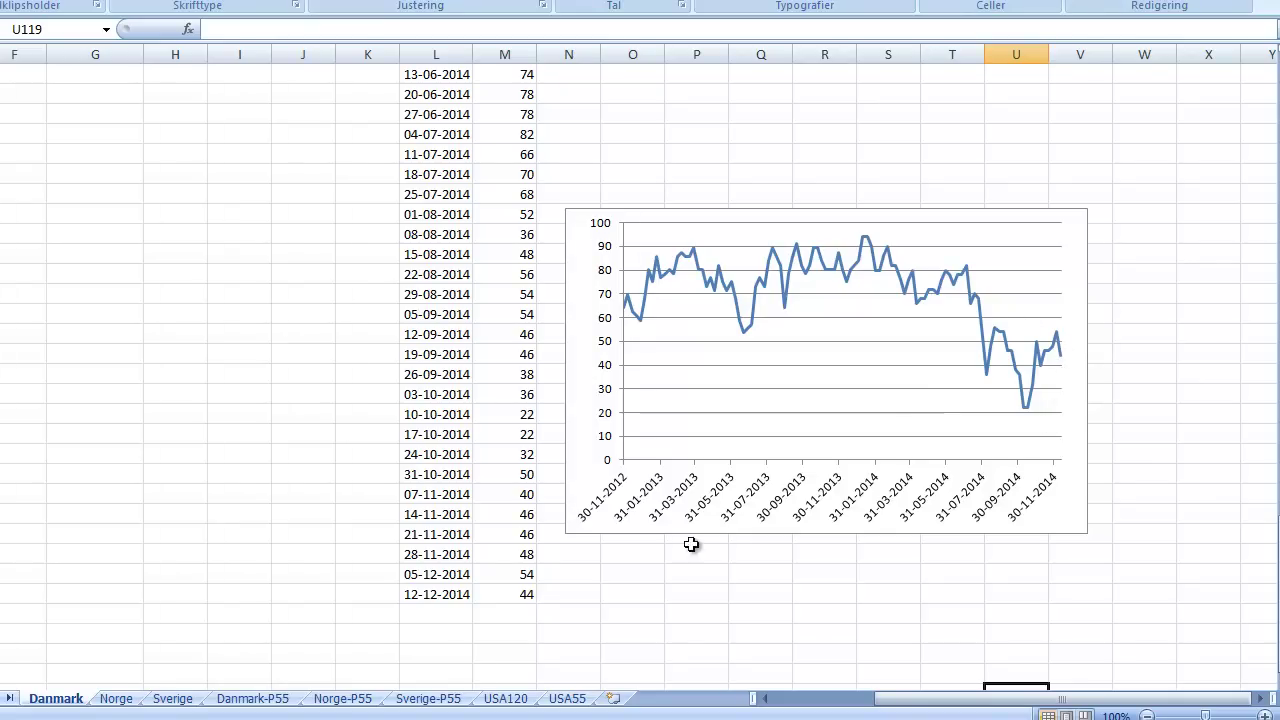
click(528, 594)
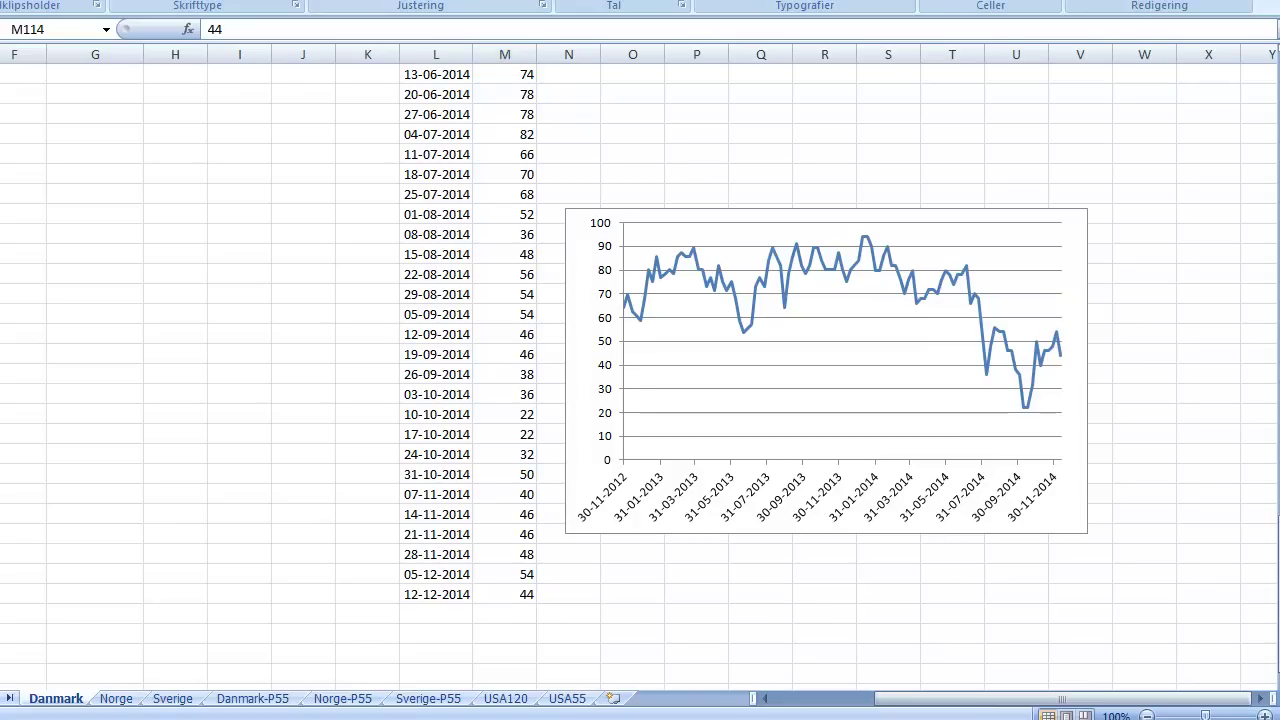
Sketch a zigzag projection past the chart's end and level lines near 60 and 90, and clear the annotations
mouse_move(1057, 355)
mouse_down()
mouse_move(1068, 408)
mouse_move(1096, 352)
mouse_move(1122, 401)
mouse_move(1150, 372)
mouse_move(1169, 414)
mouse_up()
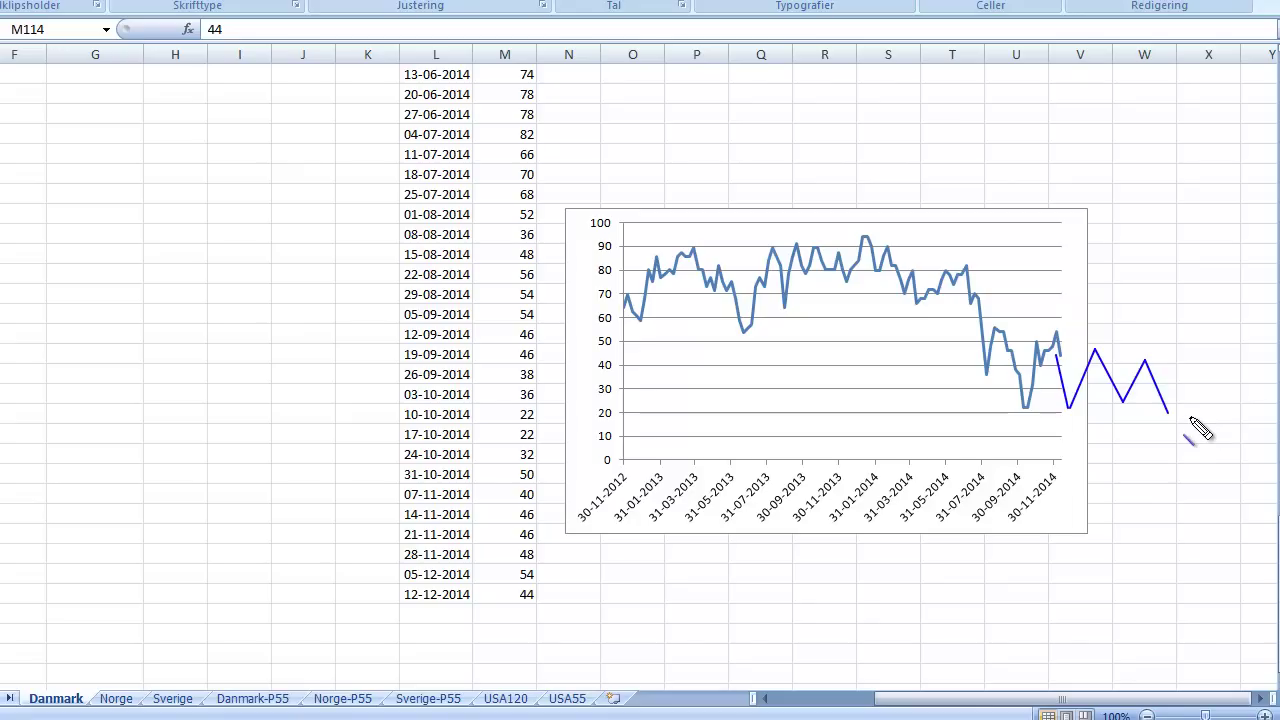
drag(626, 320, 958, 328)
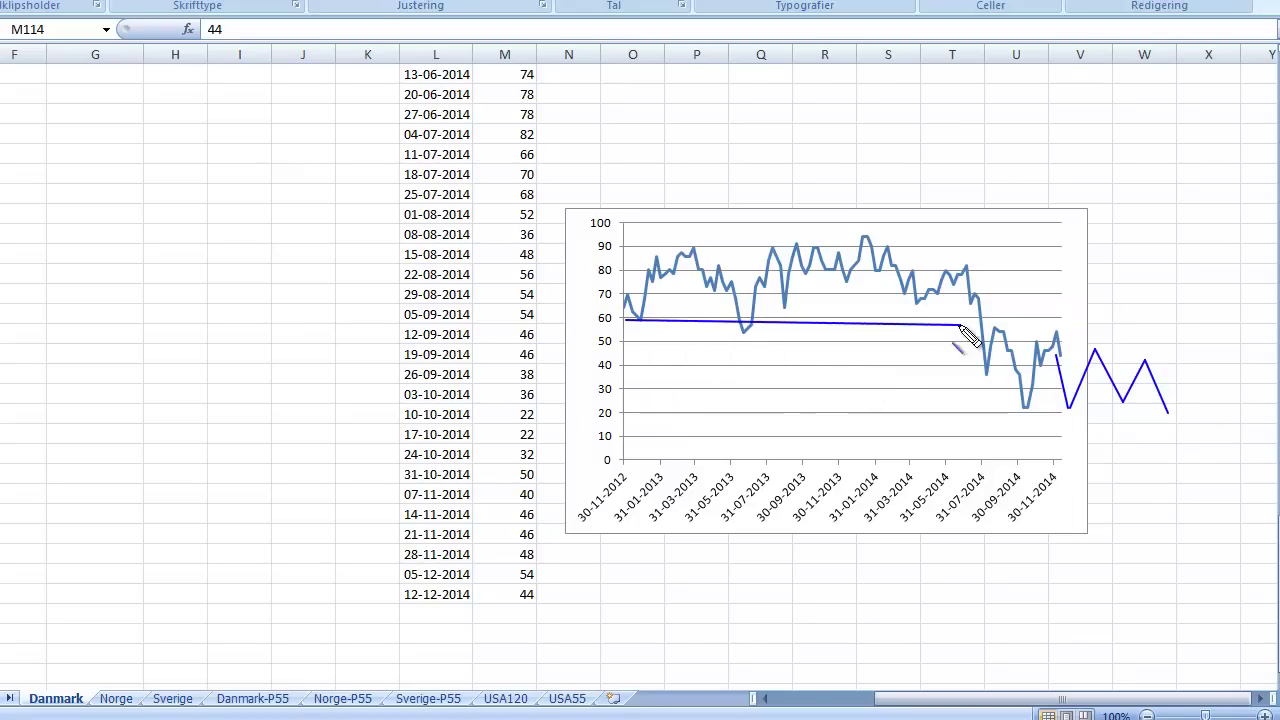
mouse_move(640, 246)
mouse_down()
mouse_move(902, 276)
mouse_move(944, 248)
mouse_up()
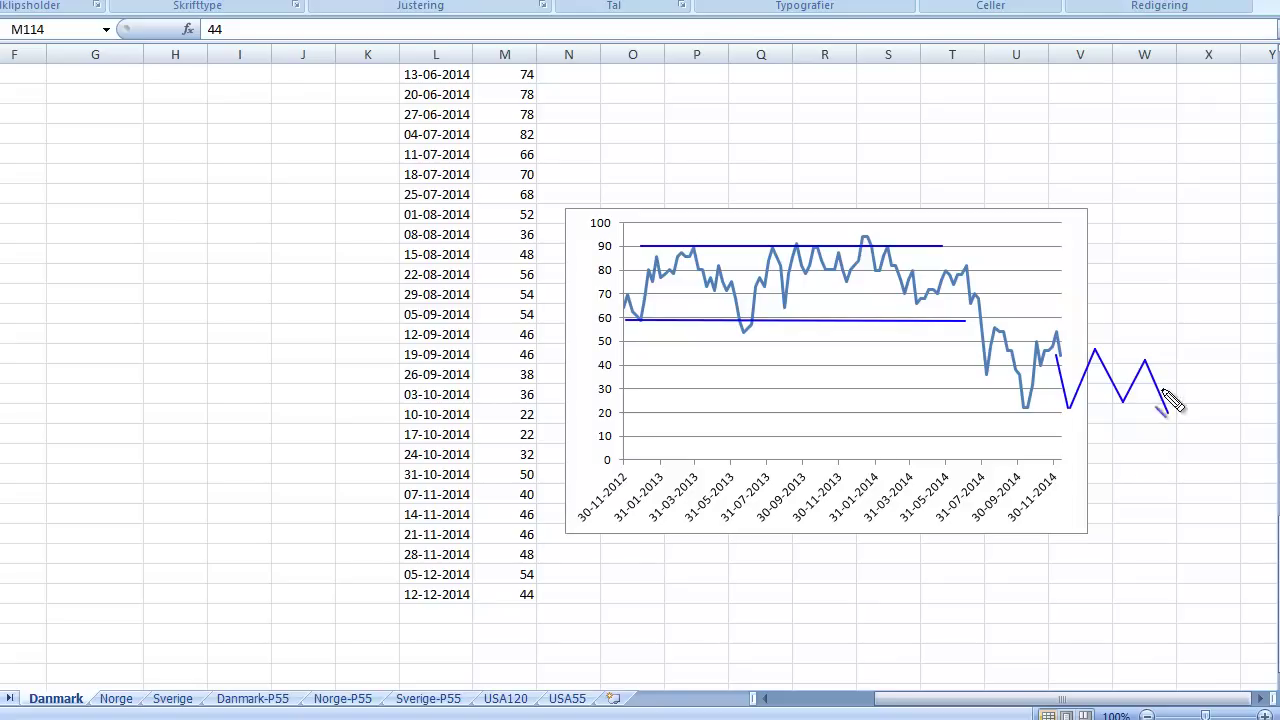
key(Escape)
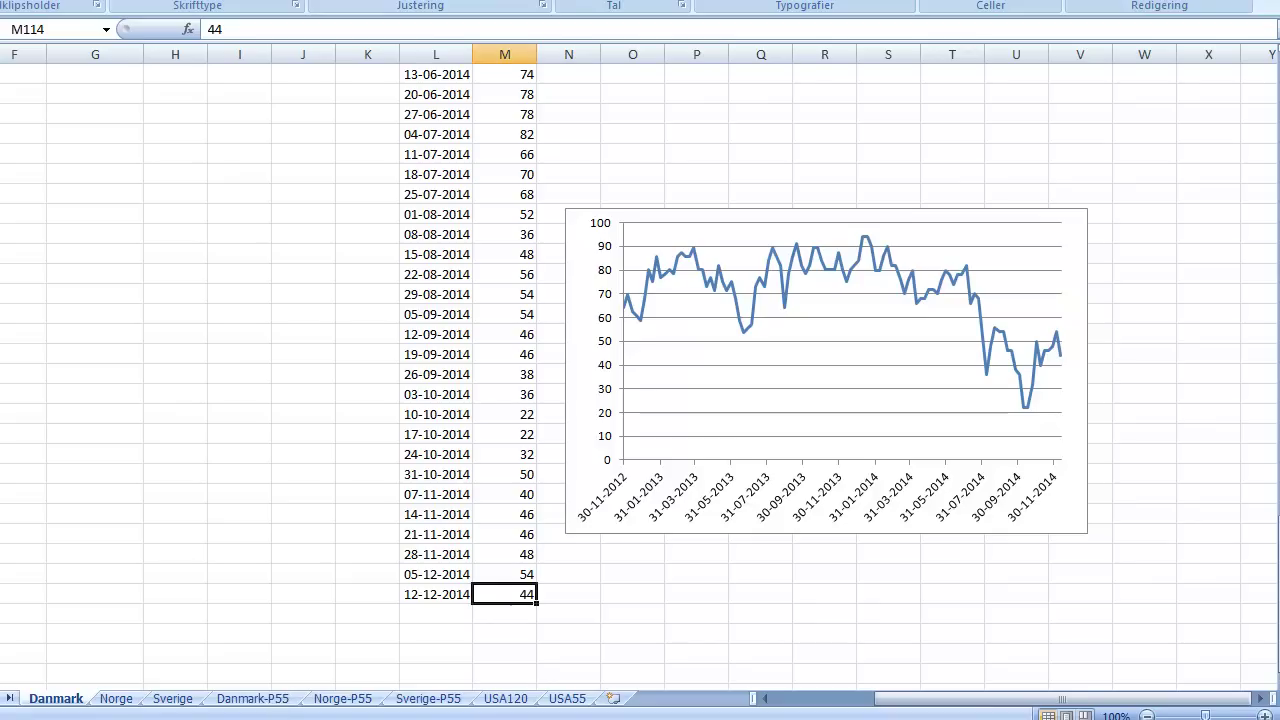
Open the Danmark-P55 sheet and select the 12-12-2014 value beside its chart
click(258, 700)
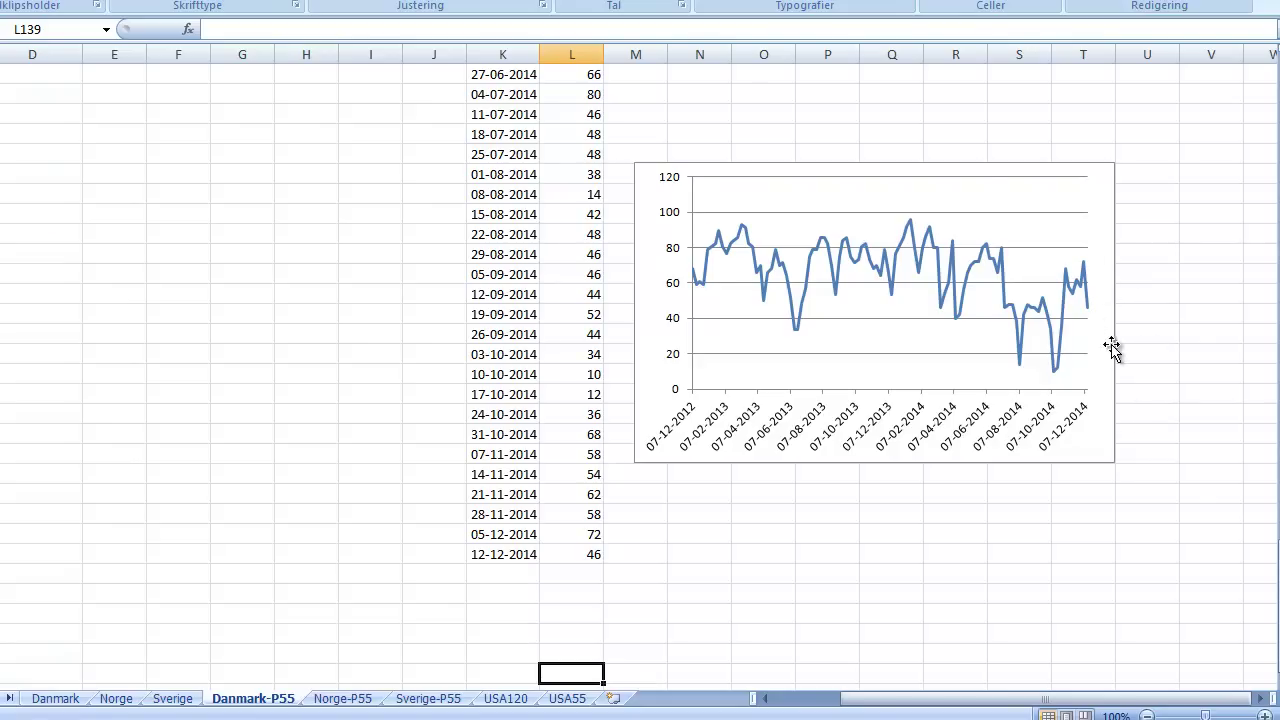
click(546, 572)
click(571, 556)
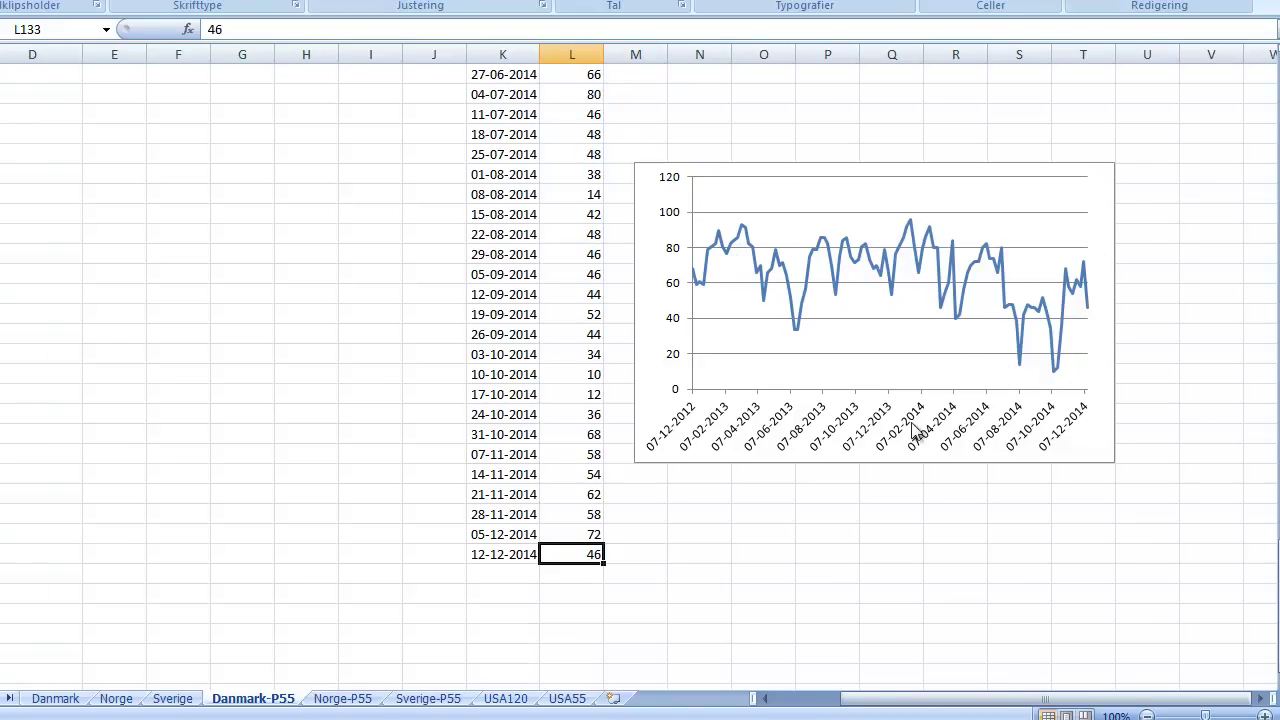
Switch back to MetaStock and bring up the OSE BENCH IND_GI chart
mouse_move(100, 712)
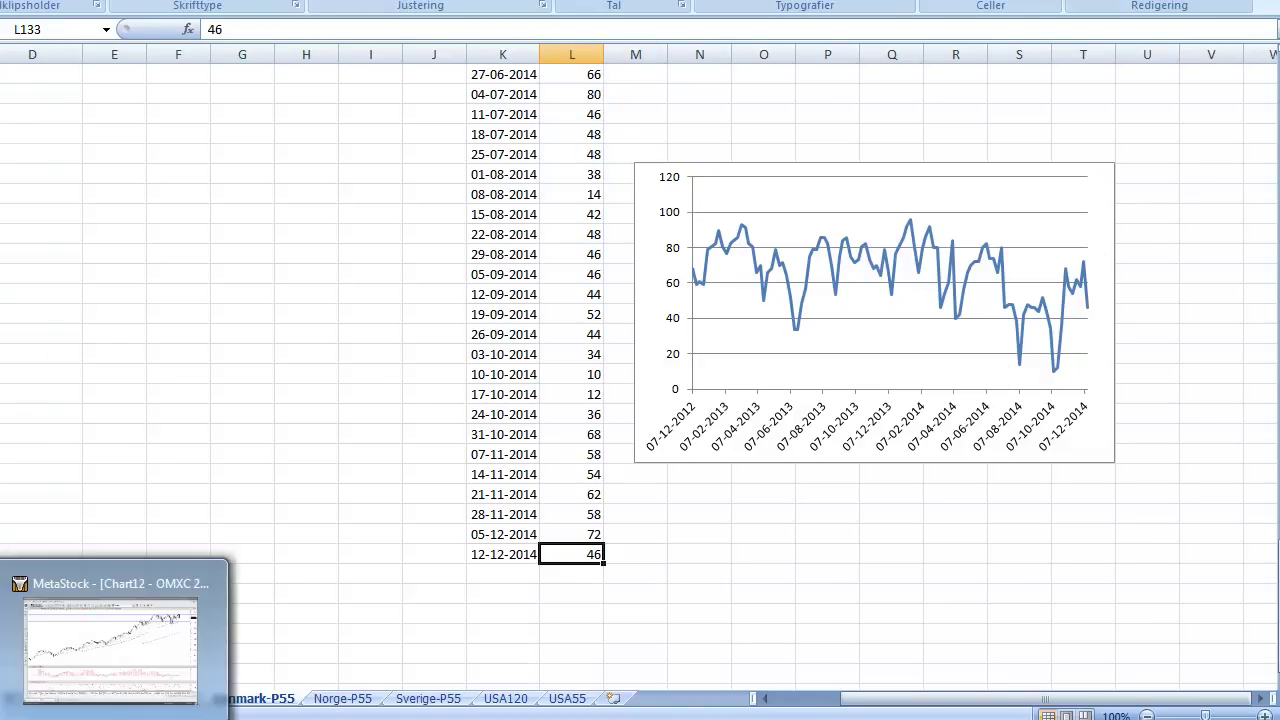
click(100, 690)
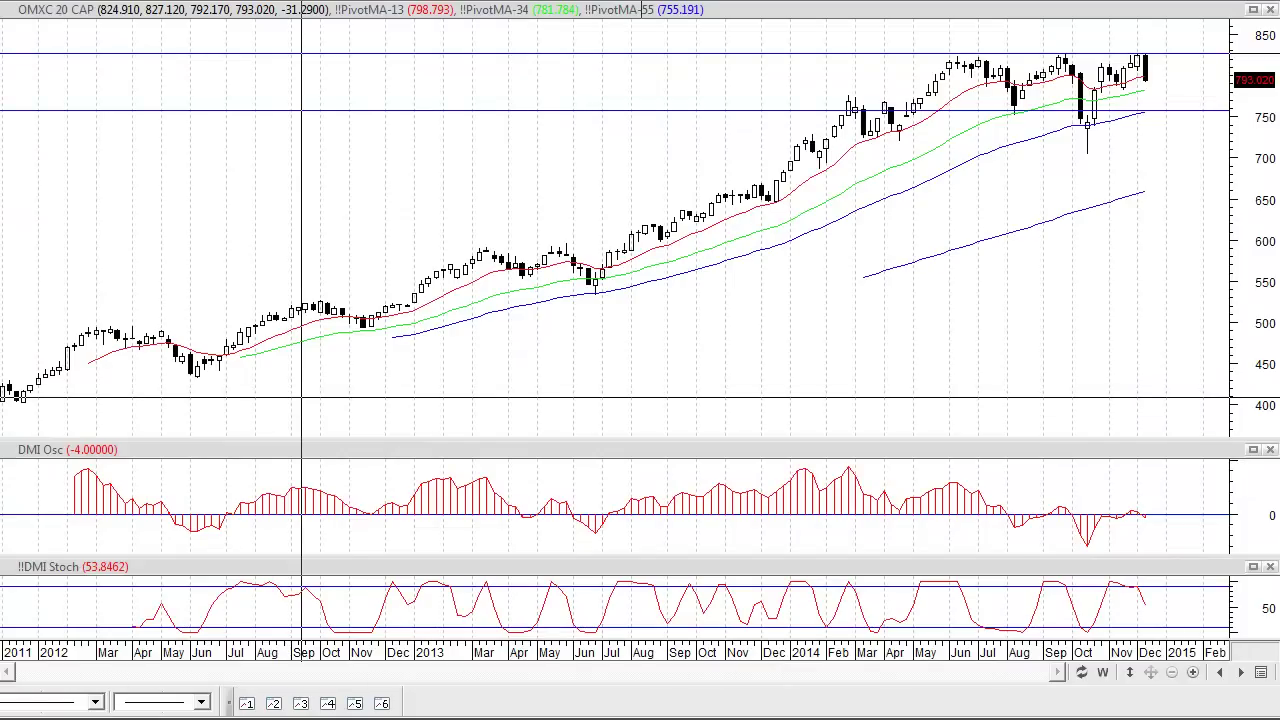
key(ctrl+Tab)
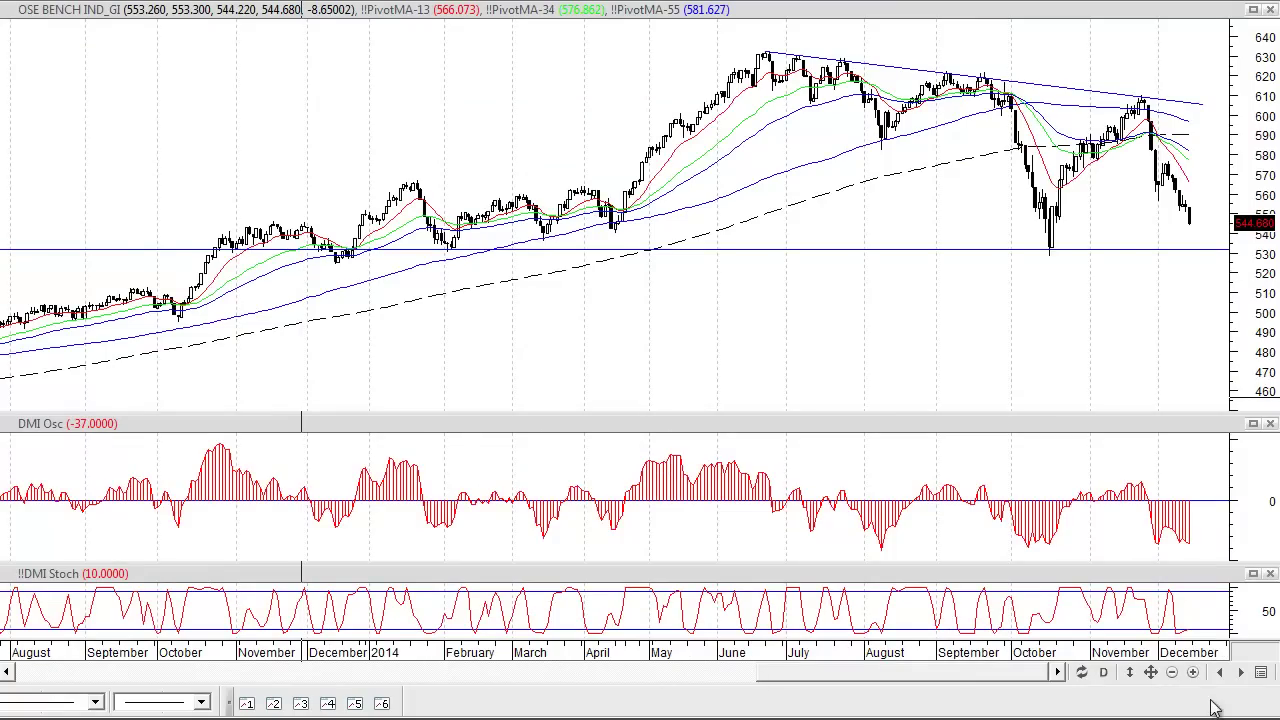
Draw a falling trendline under the OSE BENCH IND_GI candles from about 615 in June, through the October low, to about 490
click(1195, 674)
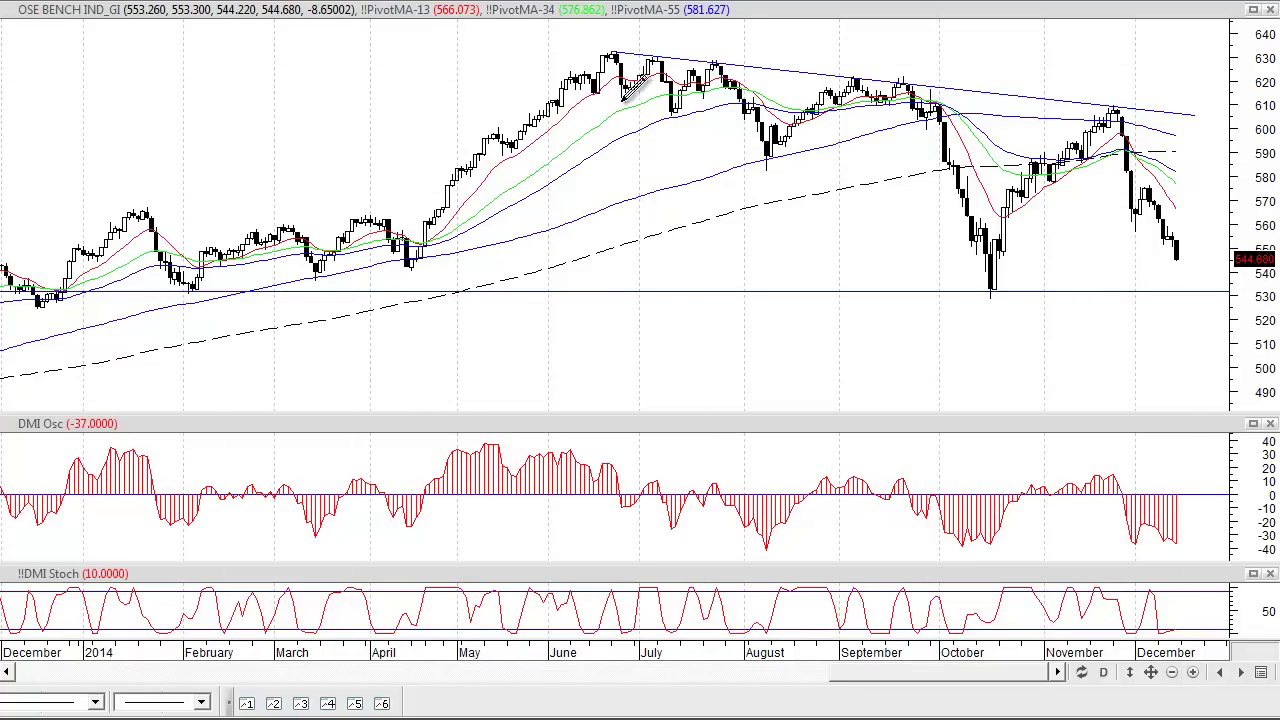
mouse_move(1010, 286)
mouse_down()
mouse_move(1203, 363)
mouse_move(1212, 395)
mouse_up()
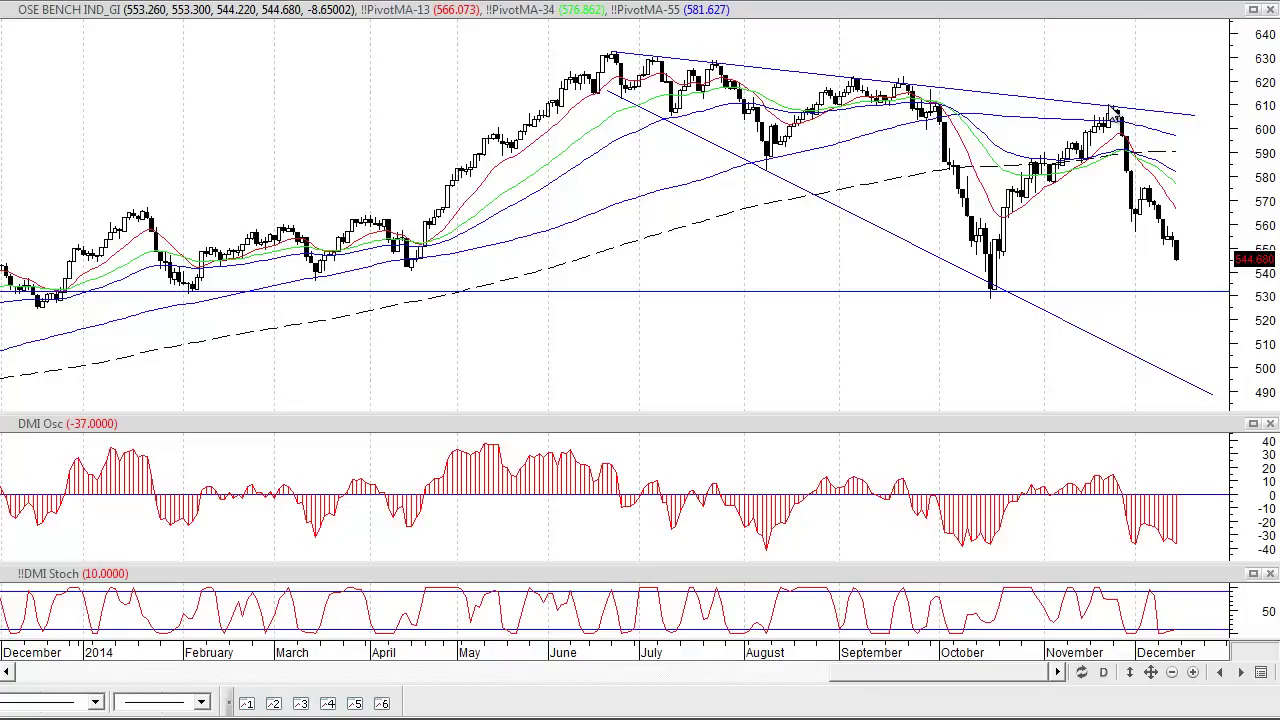
mouse_move(1126, 133)
mouse_move(1200, 396)
scroll(1043, 332, up, 1)
scroll(1043, 332, down, 1)
Change the OSE BENCH IND_GI chart's periodicity to Weekly
click(1106, 673)
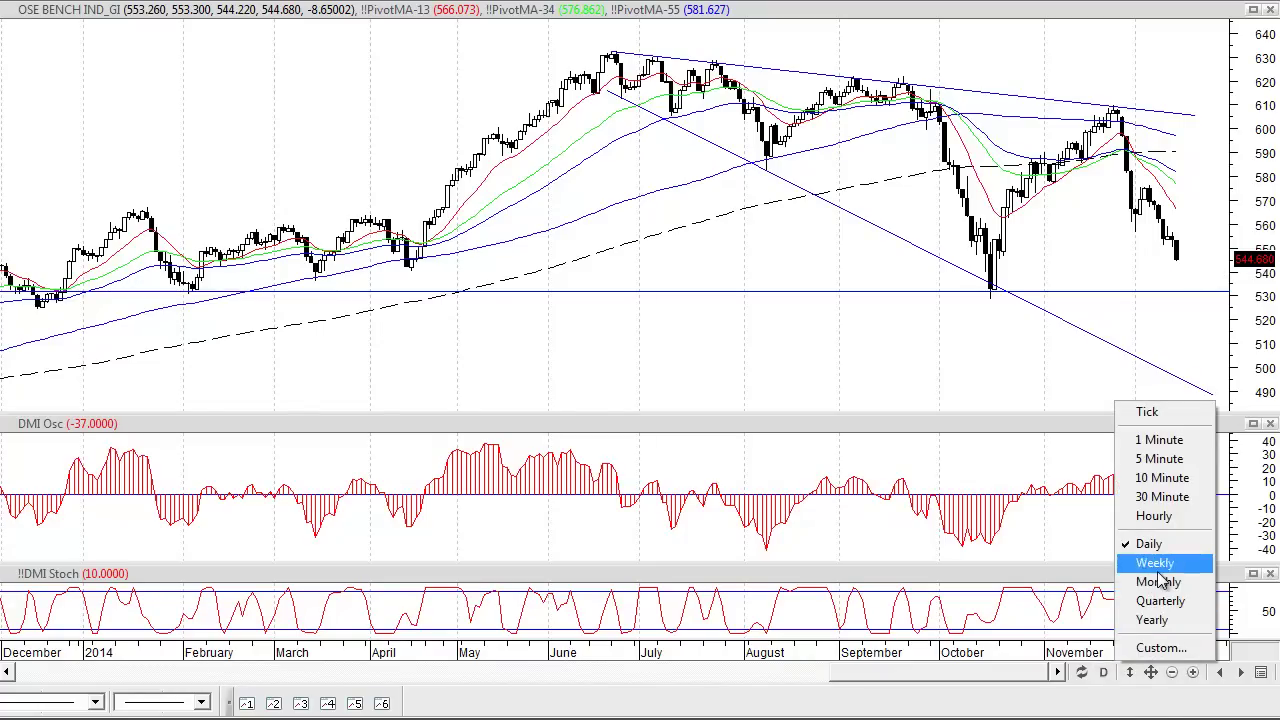
click(1157, 568)
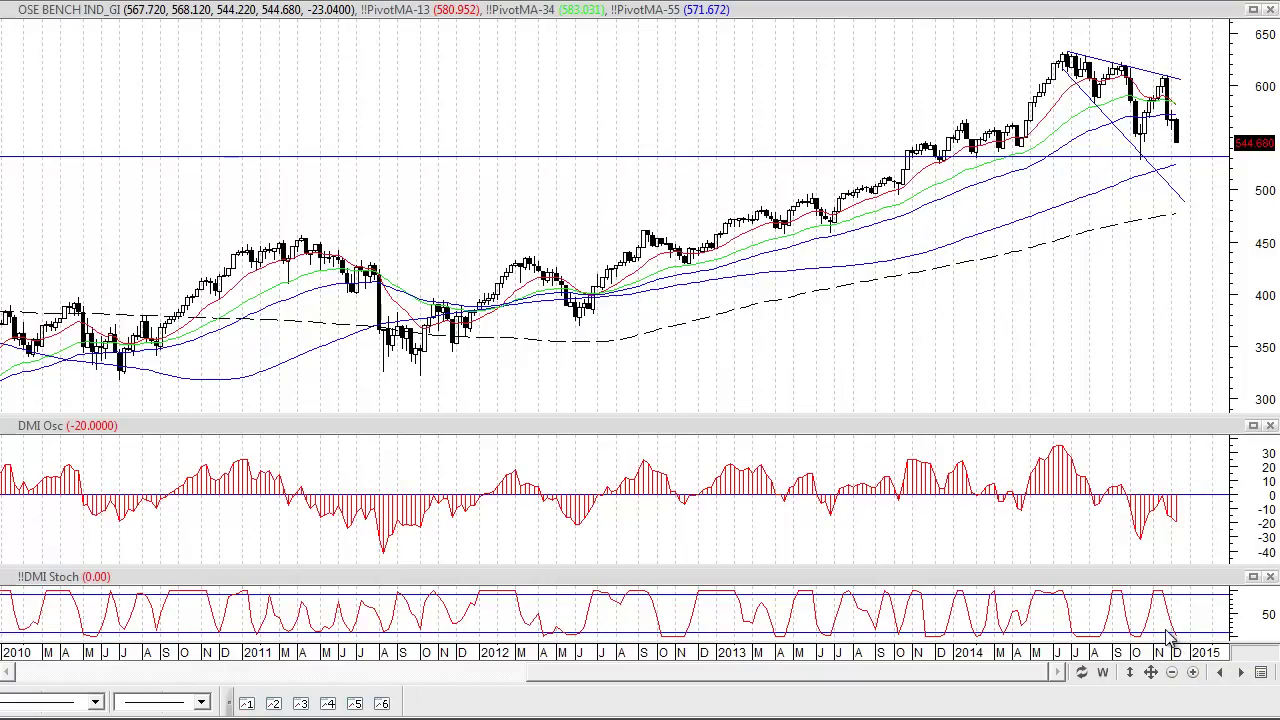
mouse_move(1171, 628)
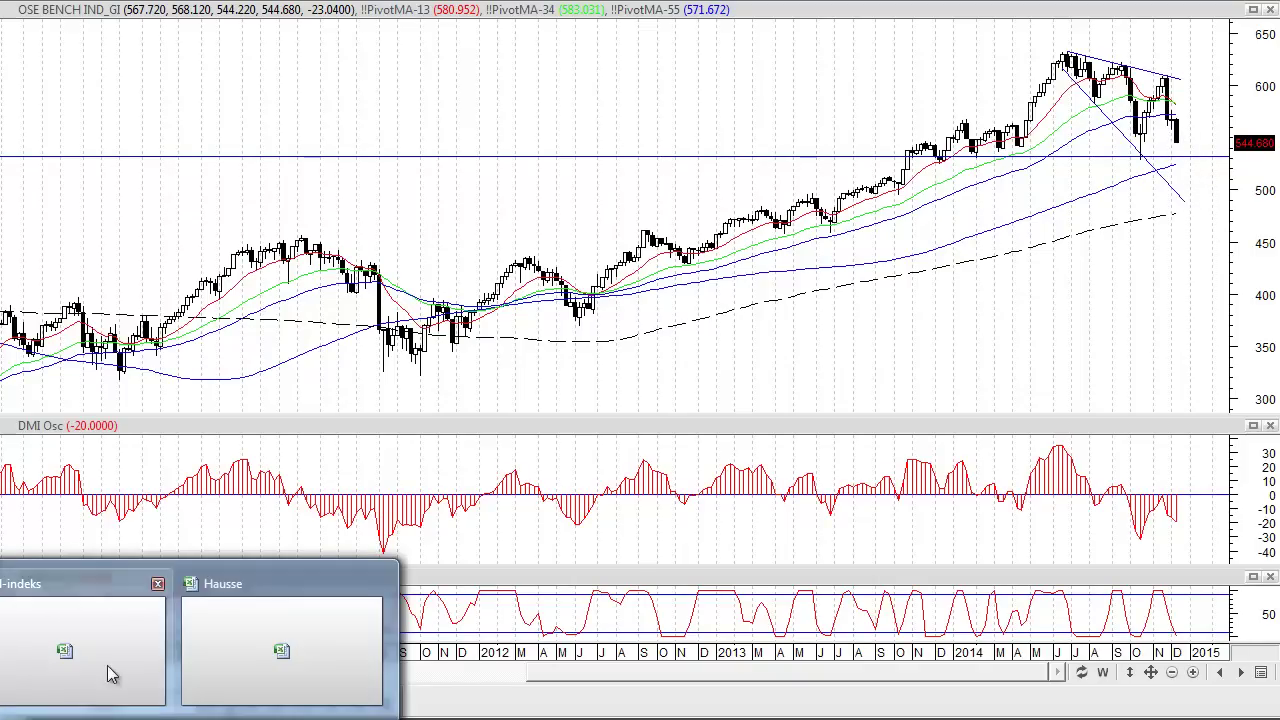
Switch to the Excel indeks workbook and inspect the November 2014 peak in the Norge sheet's chart
click(109, 672)
click(128, 698)
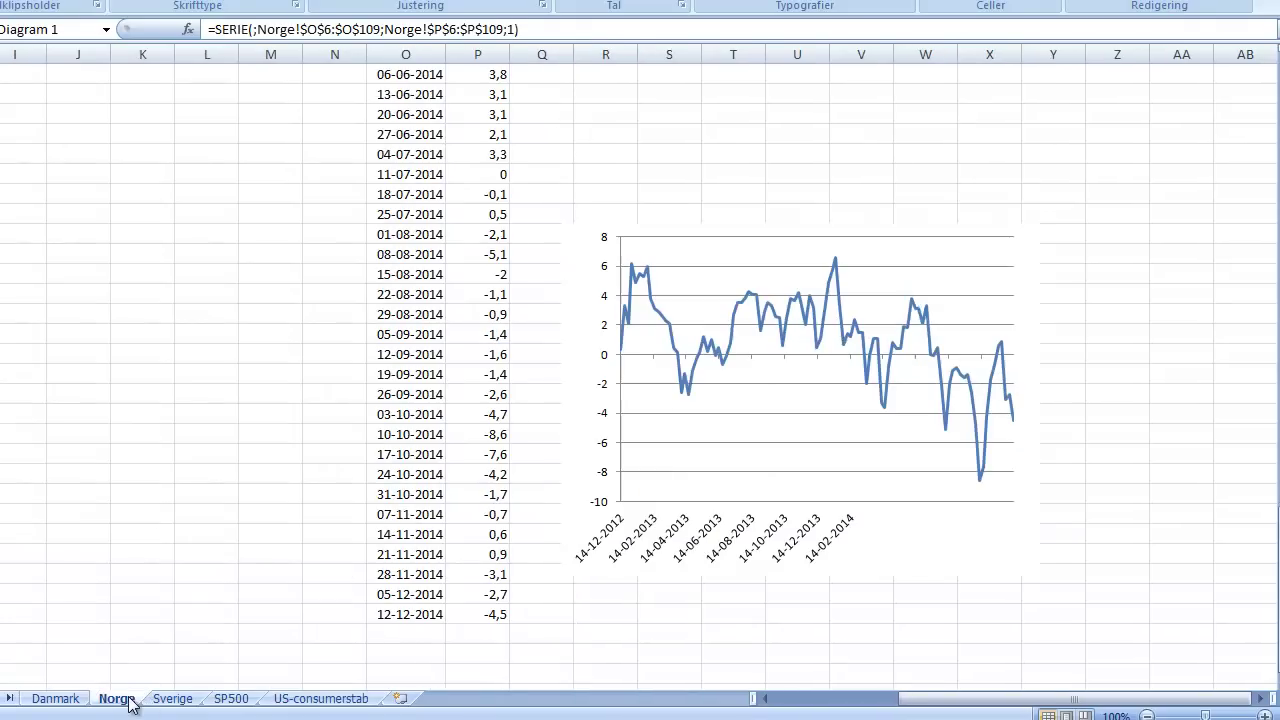
click(1003, 345)
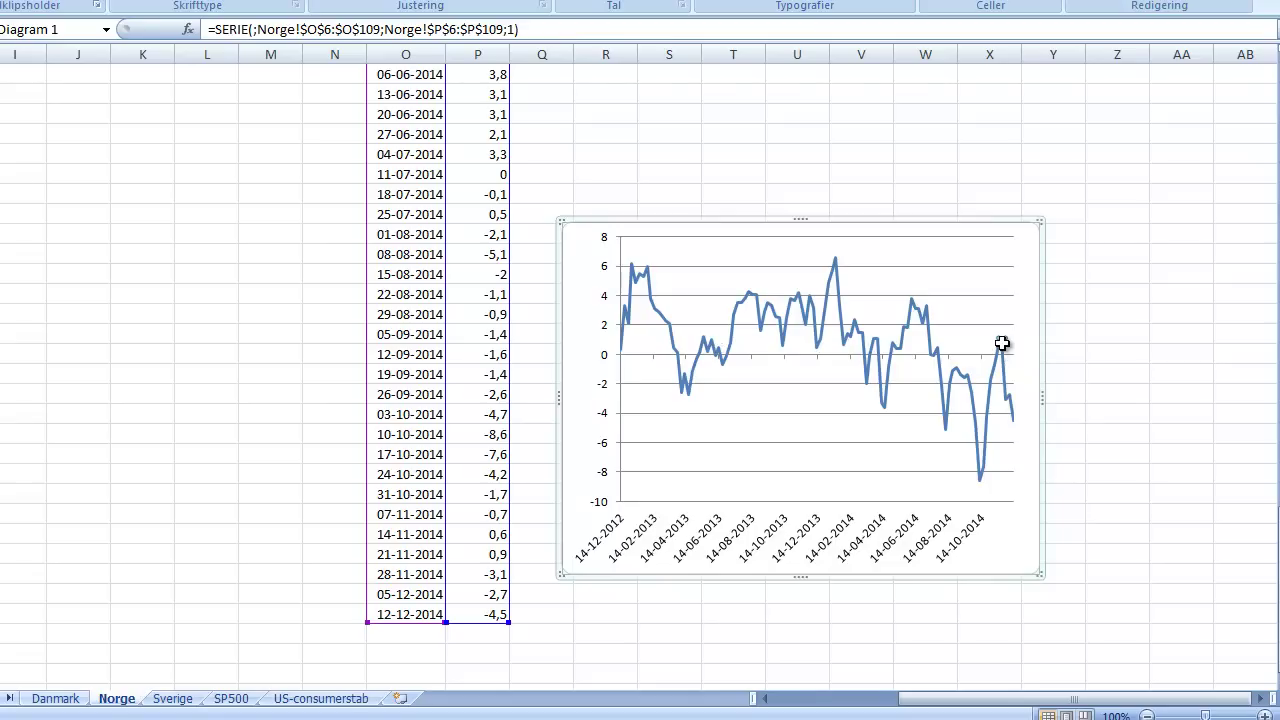
mouse_move(999, 343)
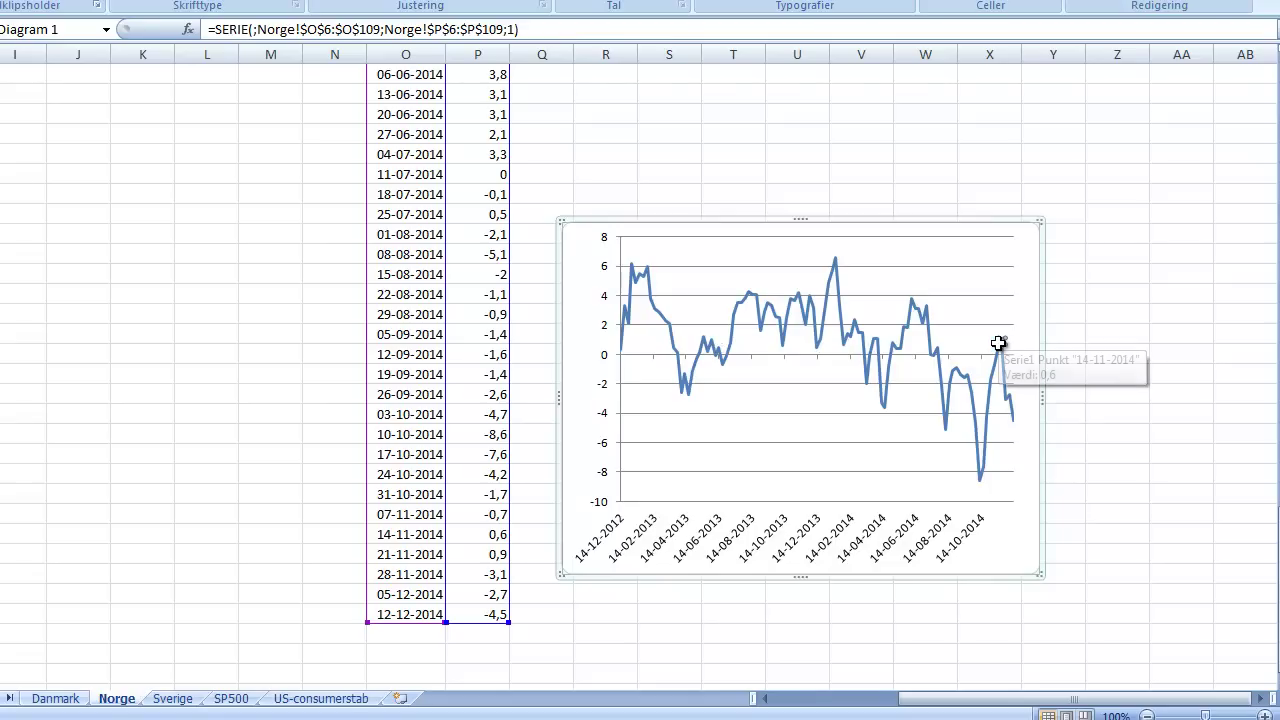
Inspect the November 2014 peak and the October low in the Norge chart, checking the 14-11-2014 value in the data column
click(999, 343)
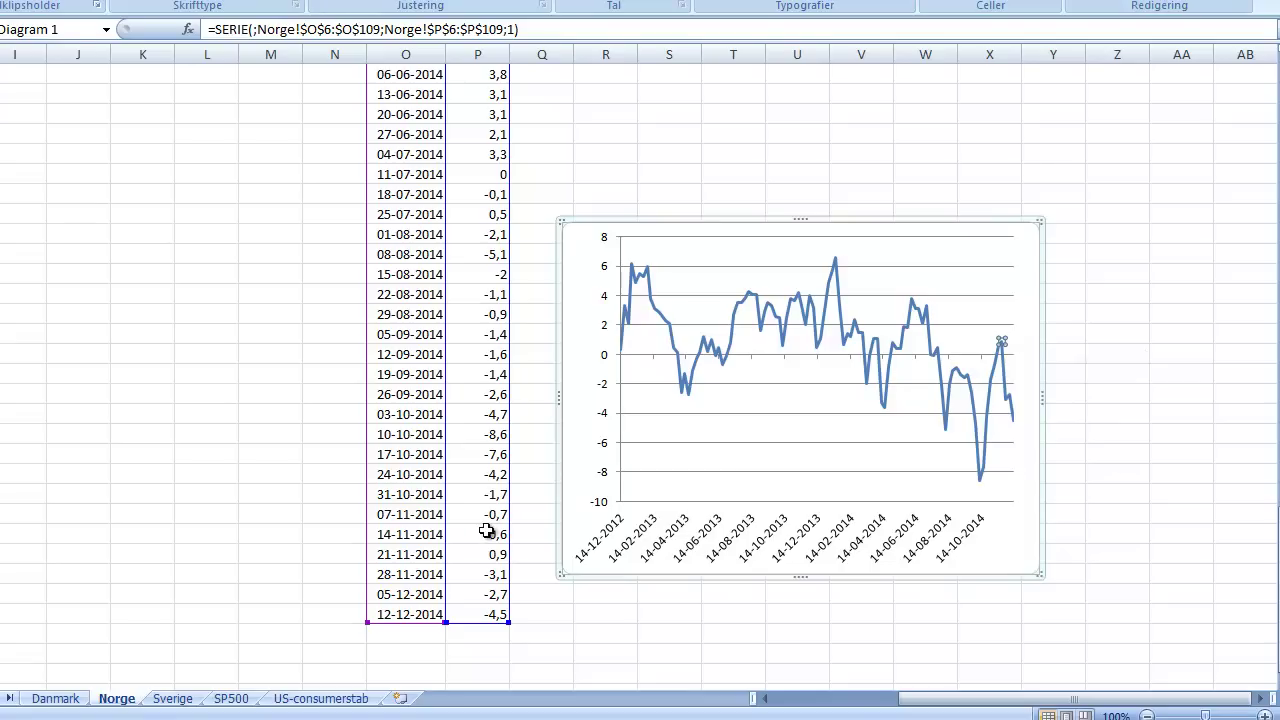
click(490, 532)
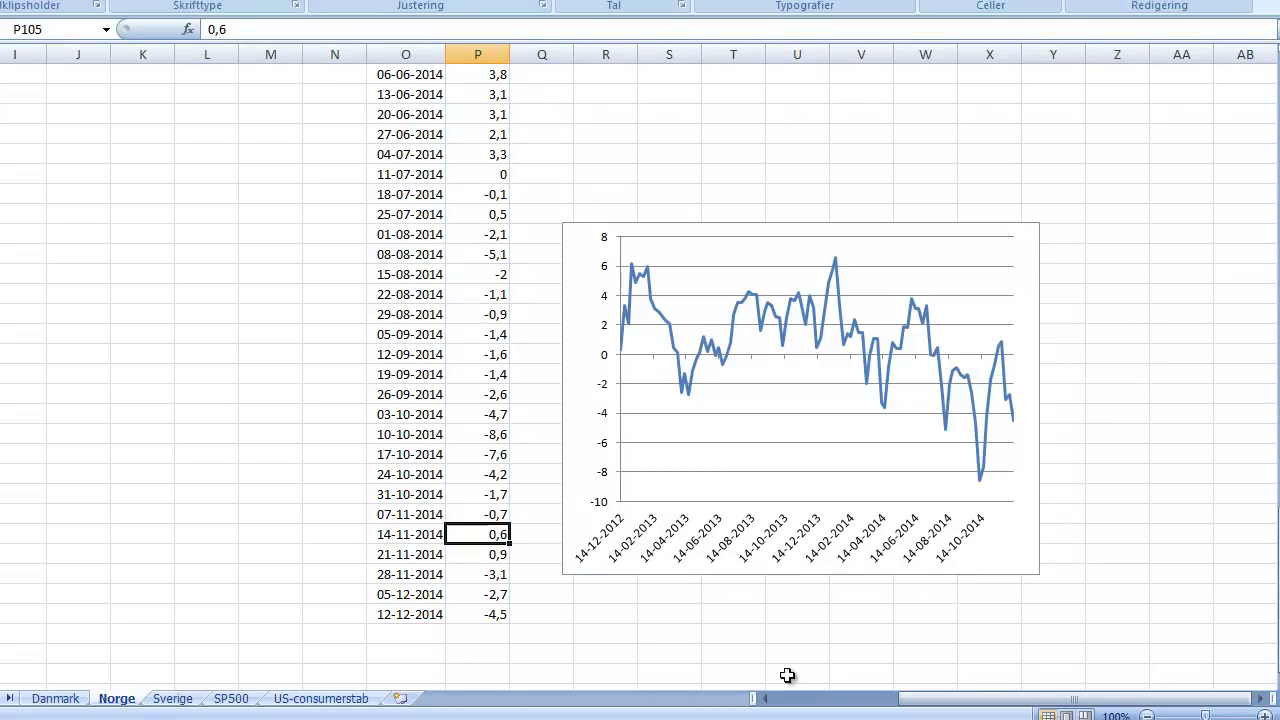
click(980, 487)
mouse_move(983, 485)
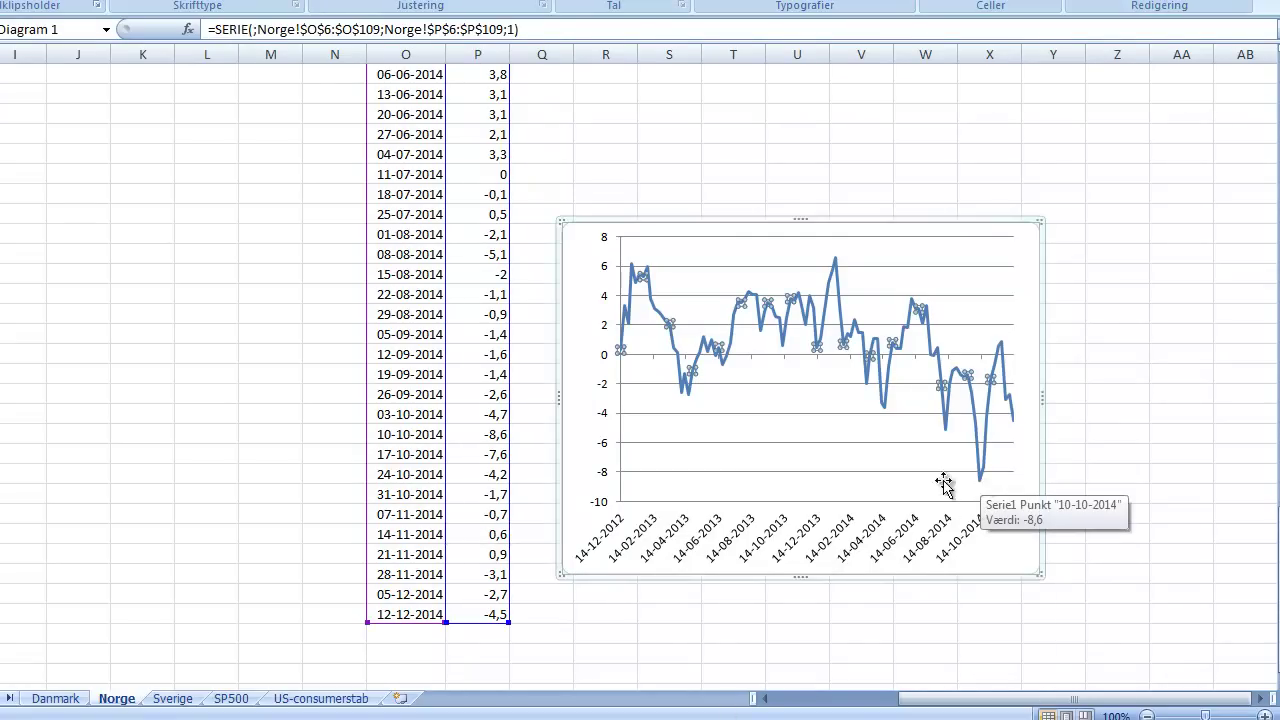
Review the Norge sheet's weekly values one by one from 10-10-2014 down to 12-12-2014
click(494, 435)
key(Down)
key(Down)
key(Down)
key(Down)
key(Down)
key(Down)
key(Down)
key(Down)
key(Down)
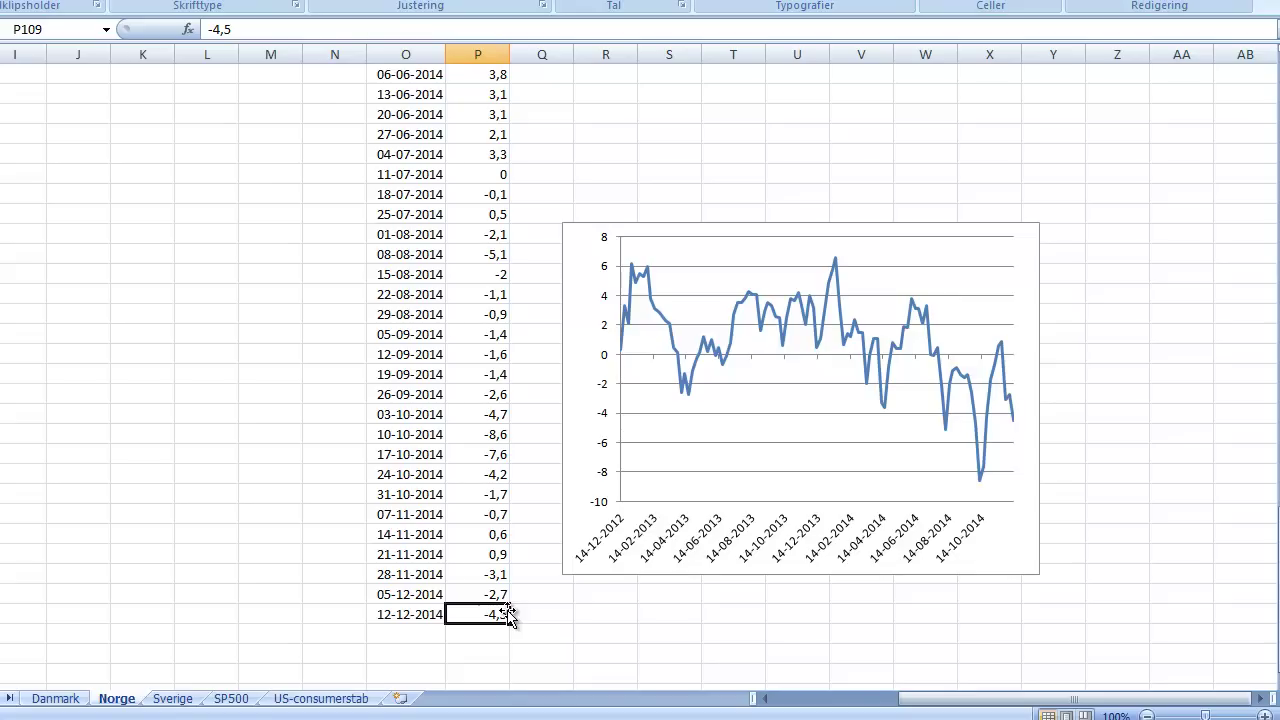
scroll(505, 574, down, 1)
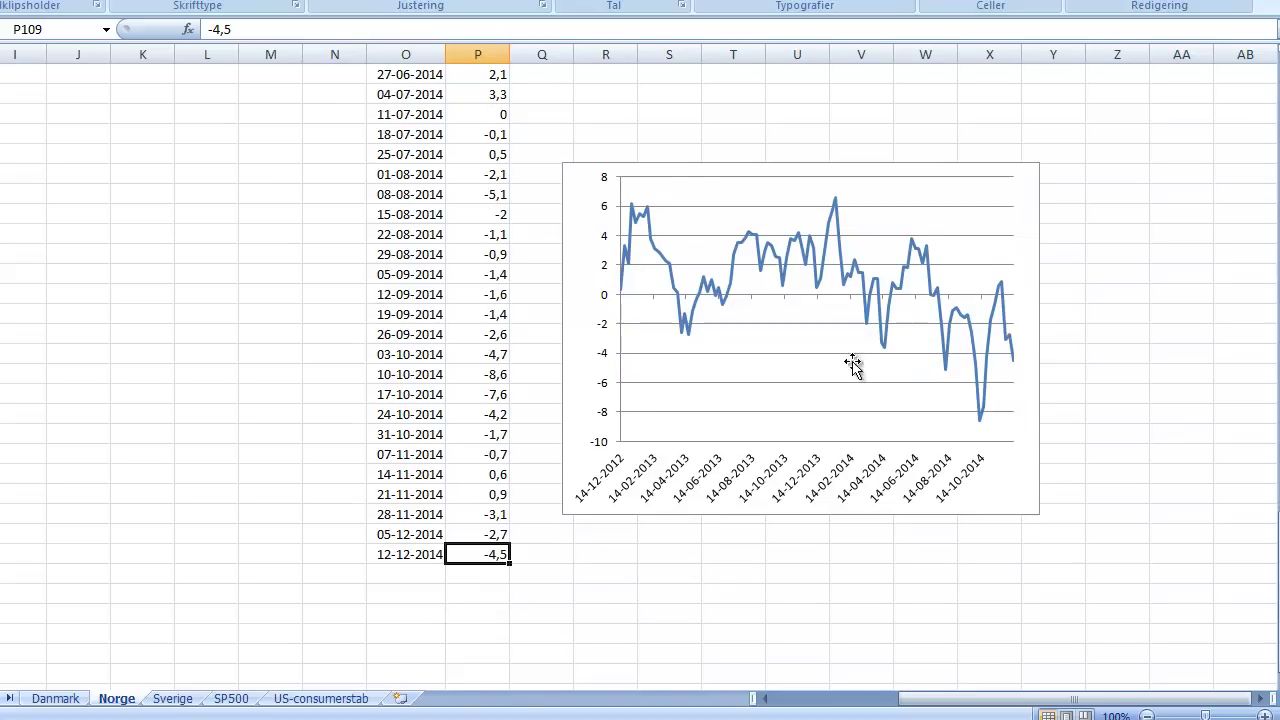
Switch to the Hausse workbook and view the charts on the Norge and Norge-P55 sheets
click(271, 648)
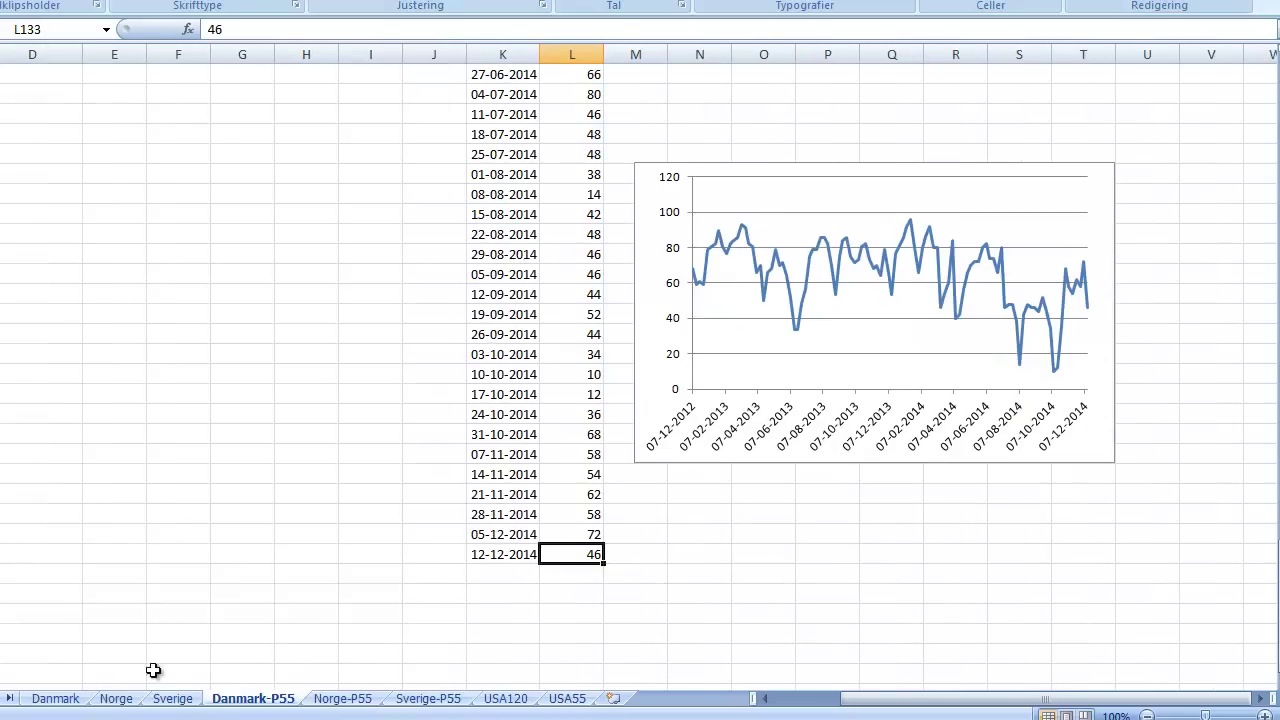
click(137, 703)
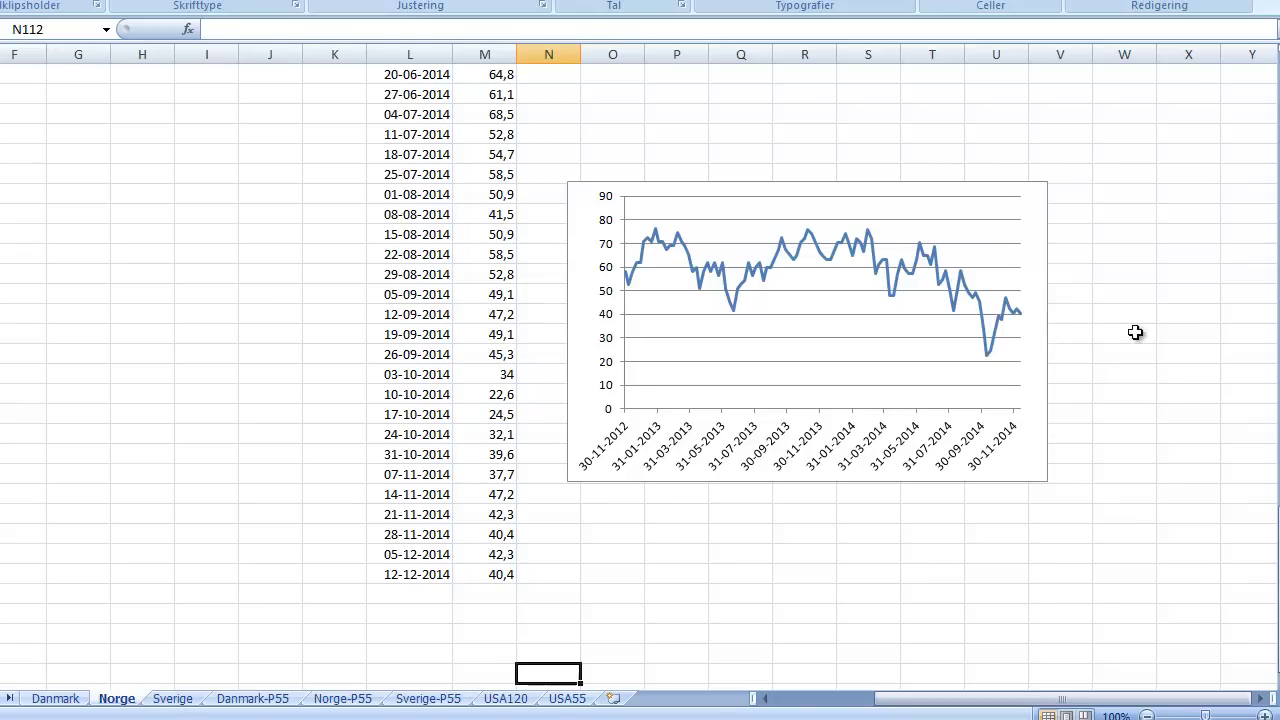
click(343, 699)
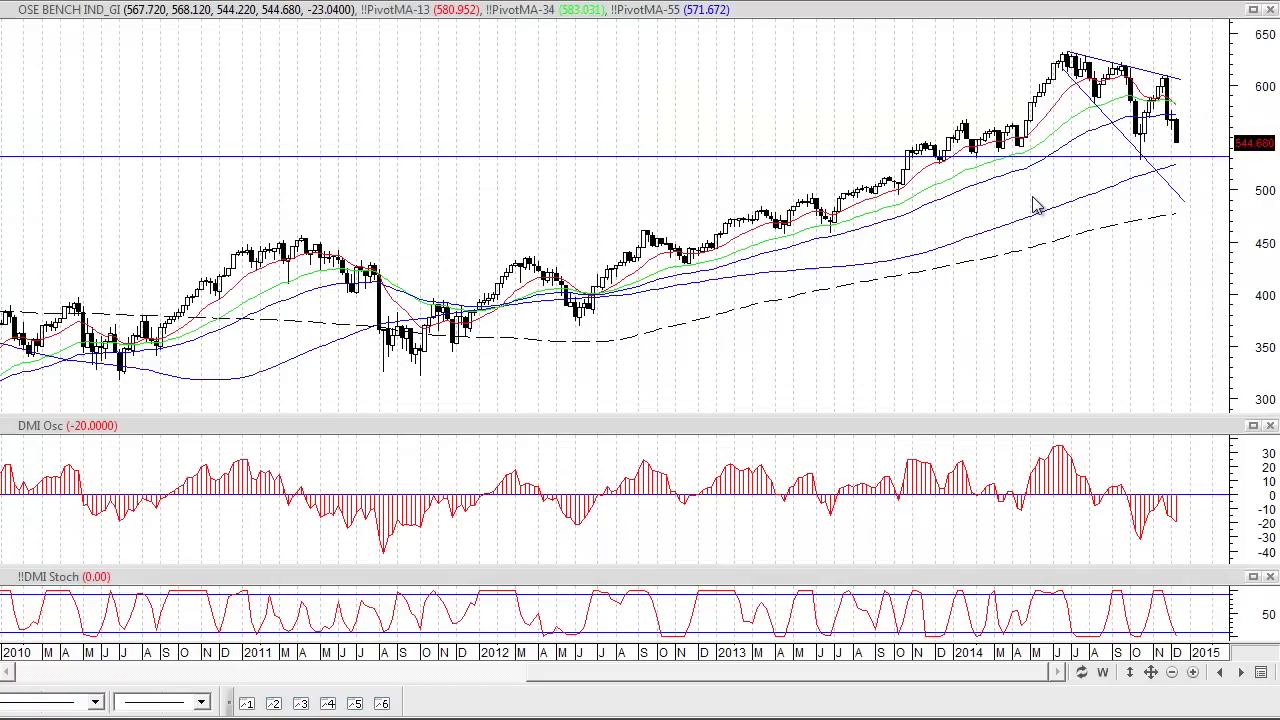
Switch to MetaStock, bring up the OMXS30 INDEX chart and enlarge its recent daily candles
key(Page_Down)
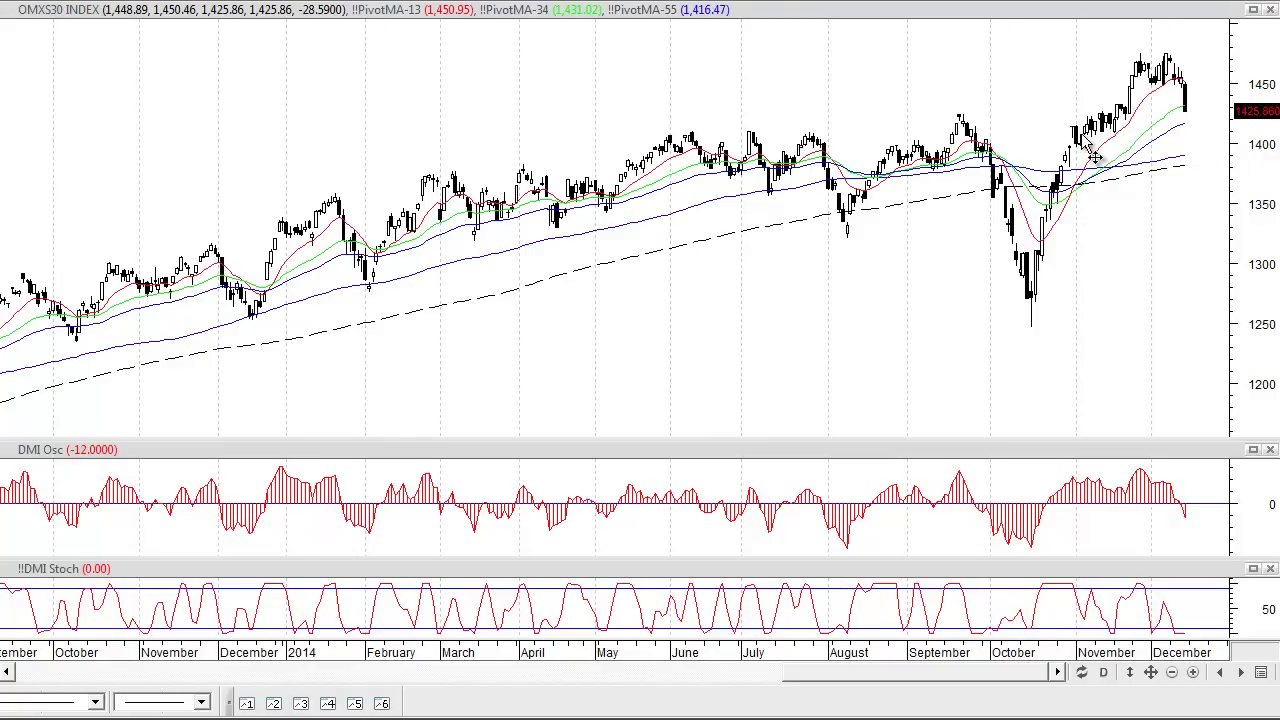
click(1194, 673)
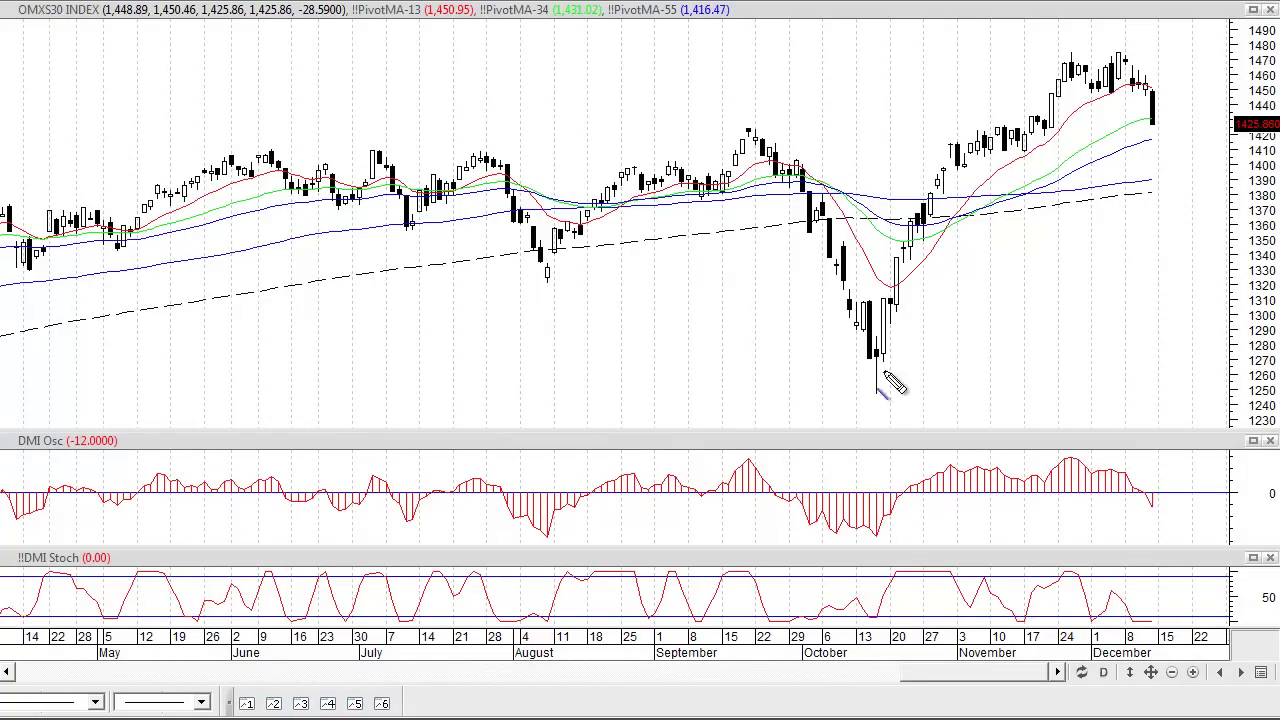
Sketch OMXS30's rise from October, the December pullback, a horizontal line at about 1423 and a projected rebound, and clear the drawings
mouse_move(872, 354)
mouse_down()
mouse_move(1092, 52)
mouse_move(1146, 122)
mouse_up()
drag(738, 131, 1210, 131)
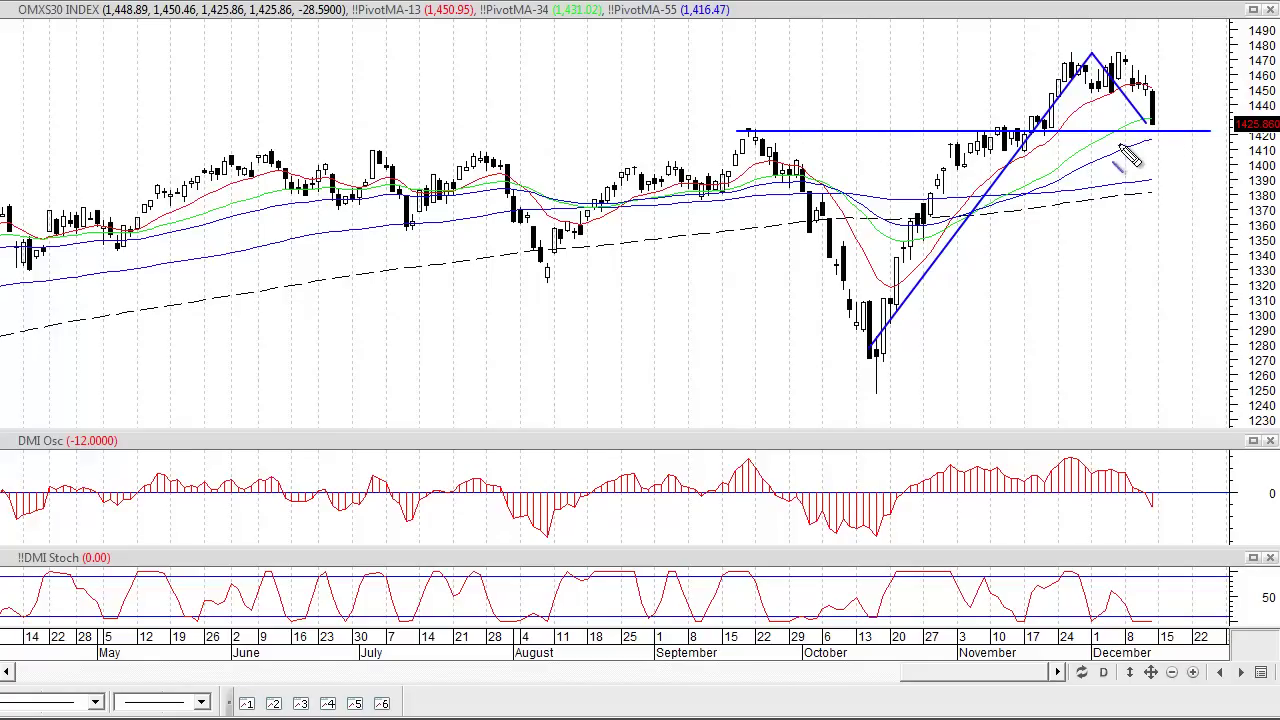
drag(1157, 124, 1236, 24)
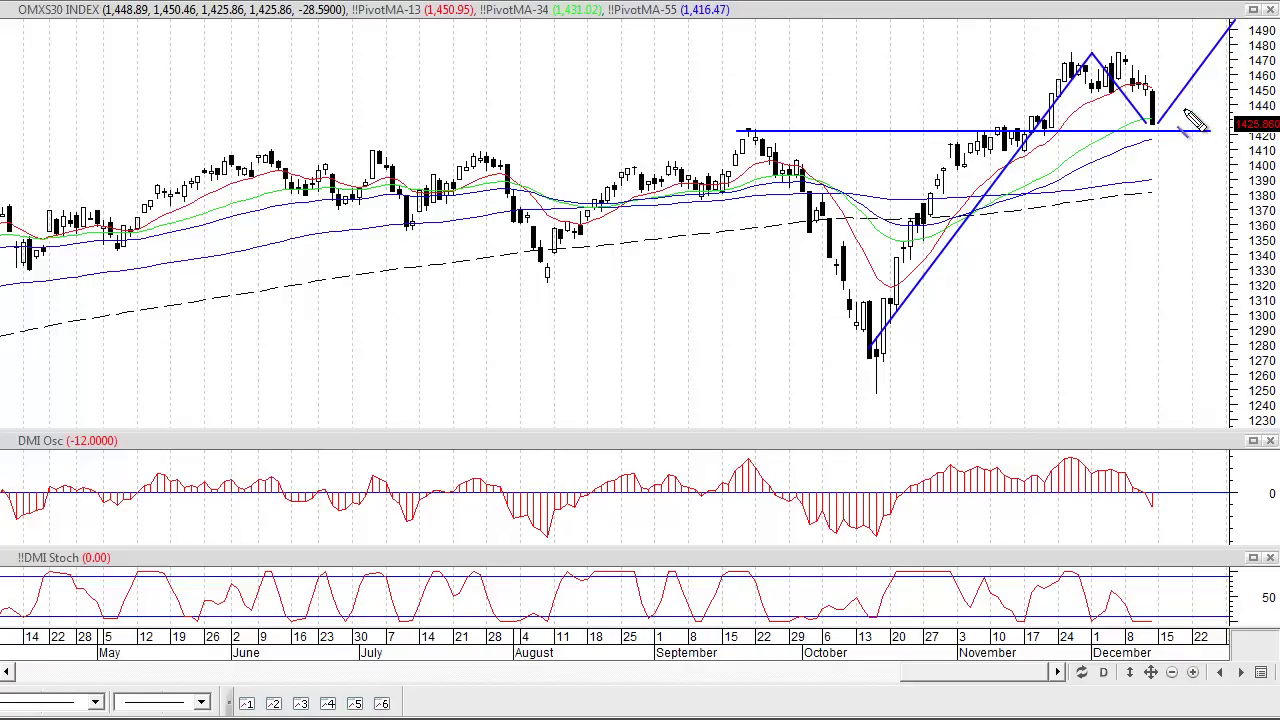
key(Delete)
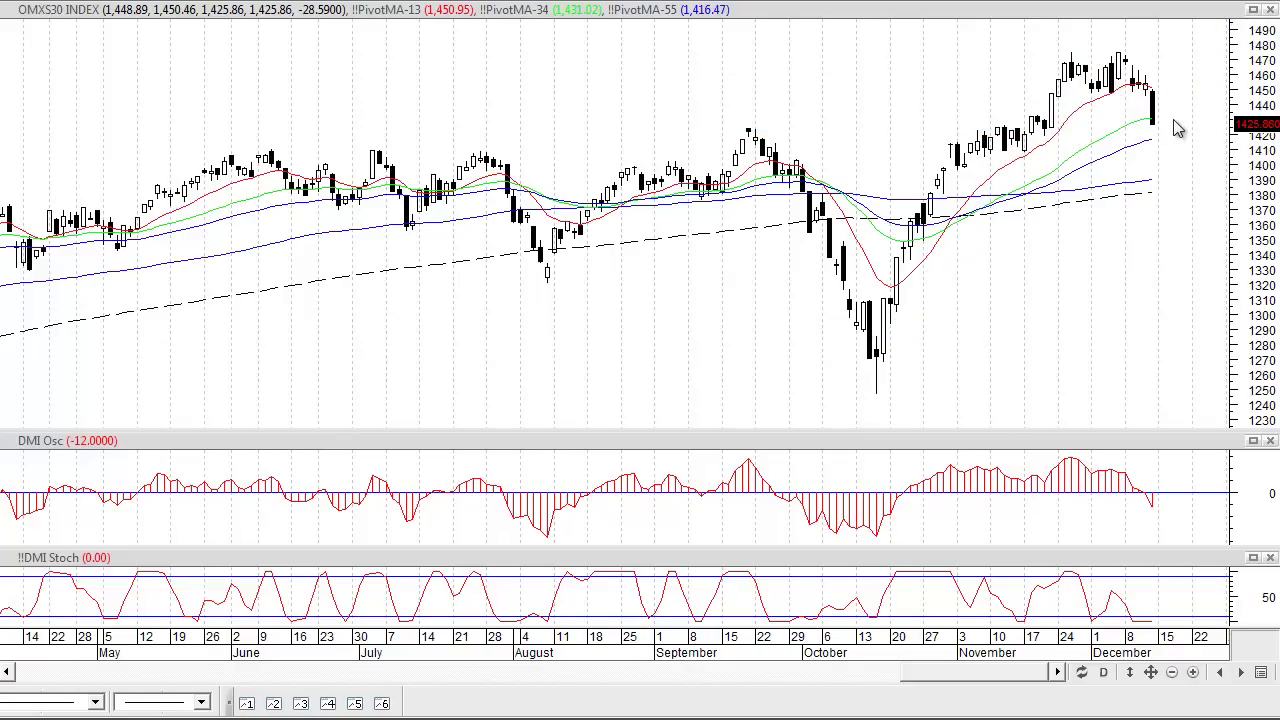
Examine the OMXS30 chart with Weekly periodicity and return it to Daily
click(1105, 675)
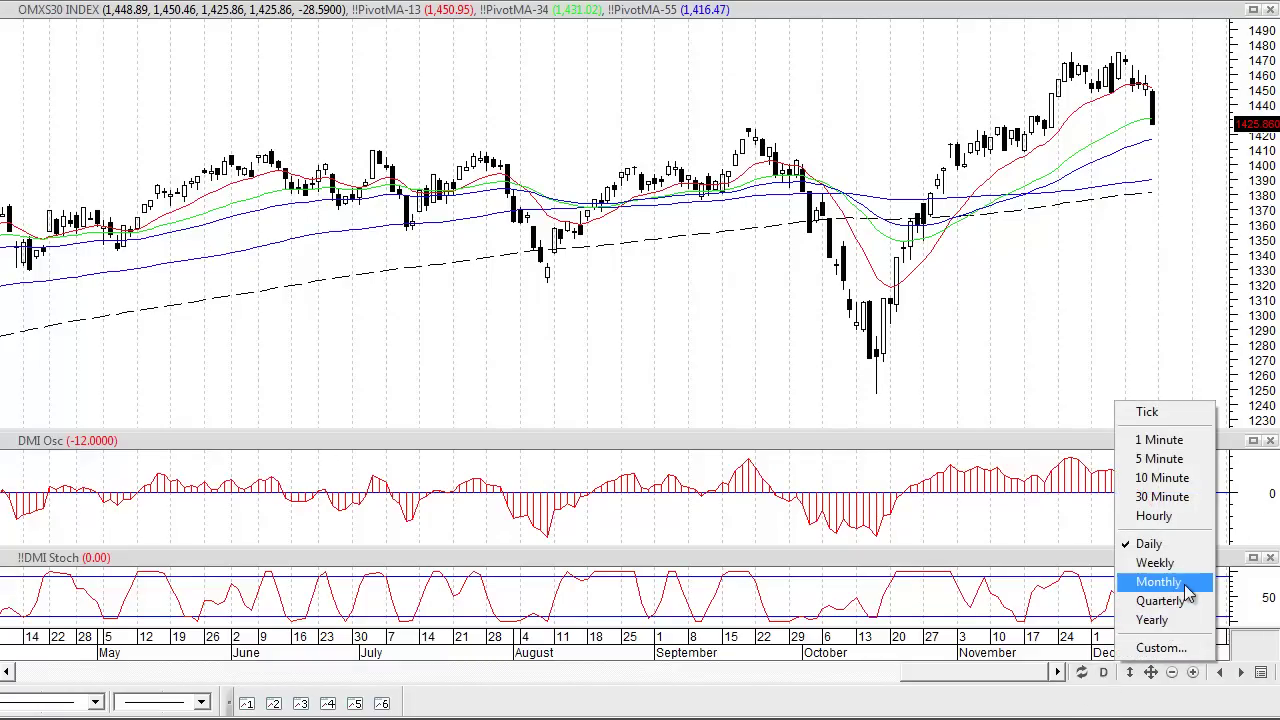
click(1177, 565)
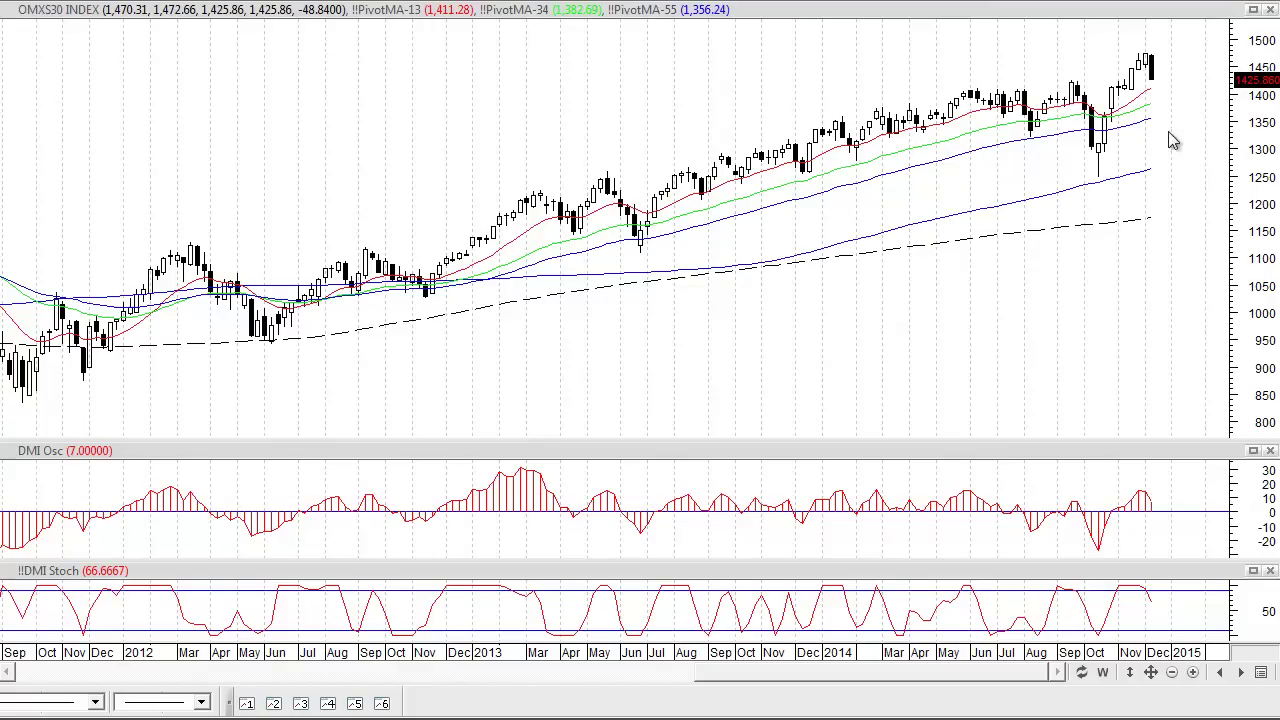
click(1104, 675)
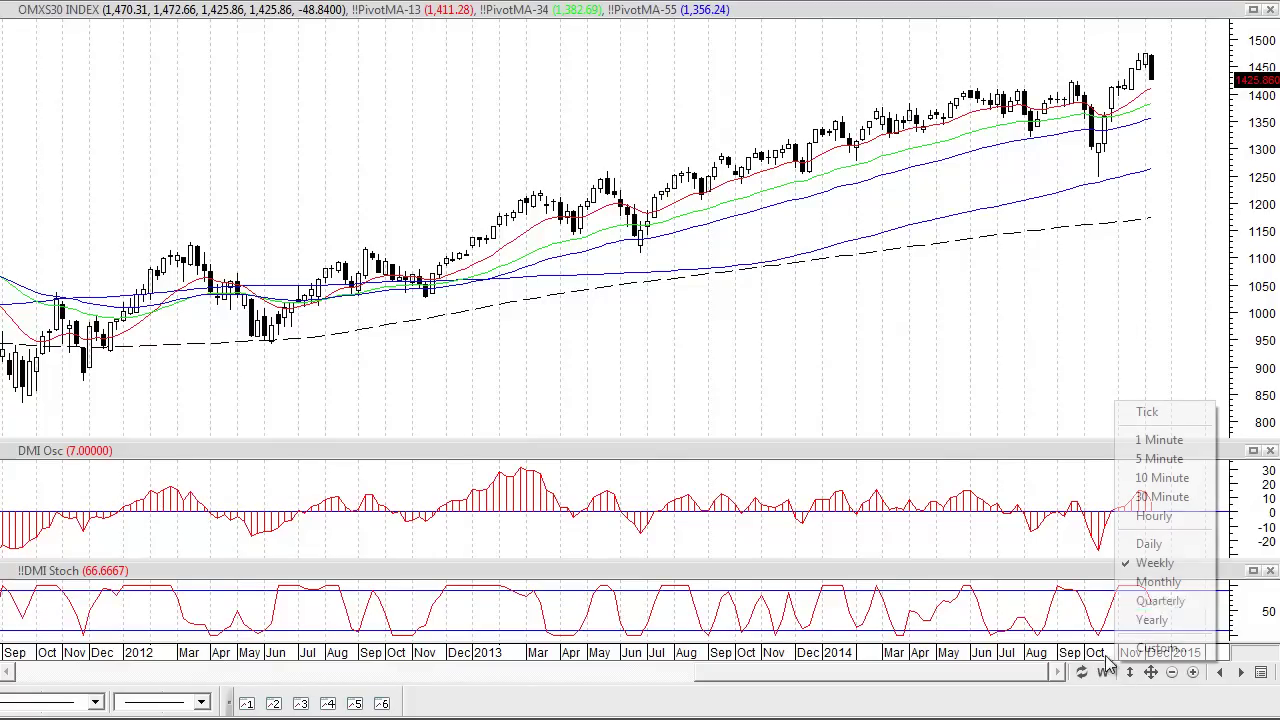
click(1155, 544)
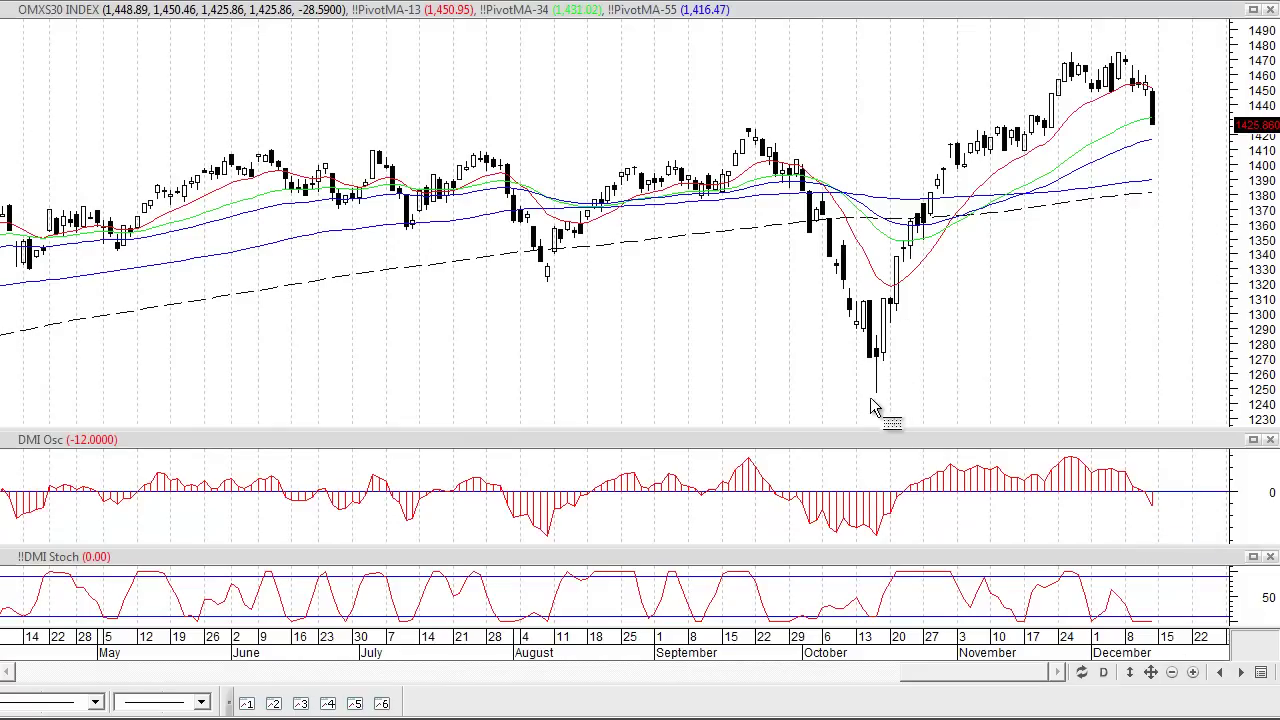
Draw Fibonacci retracement levels on OMXS30 from the October low near 1248 to the November high near 1475, and delete them
drag(876, 390, 1067, 53)
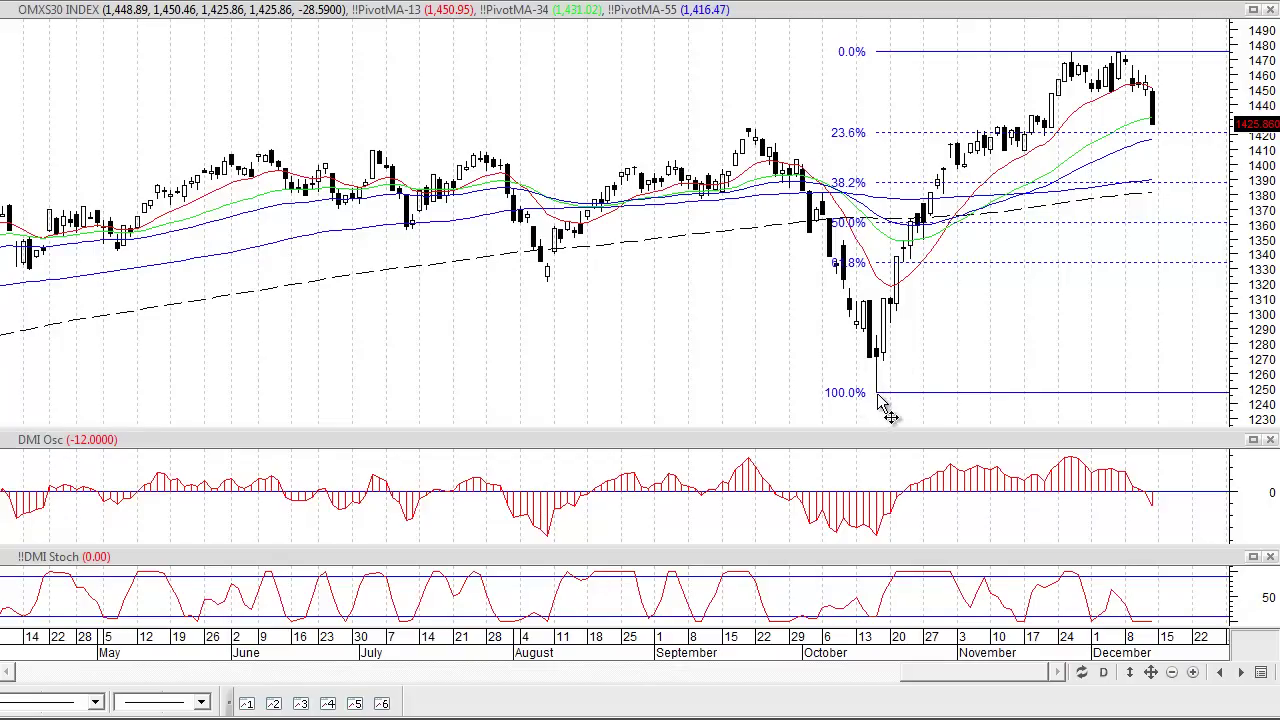
mouse_move(879, 397)
click(1151, 53)
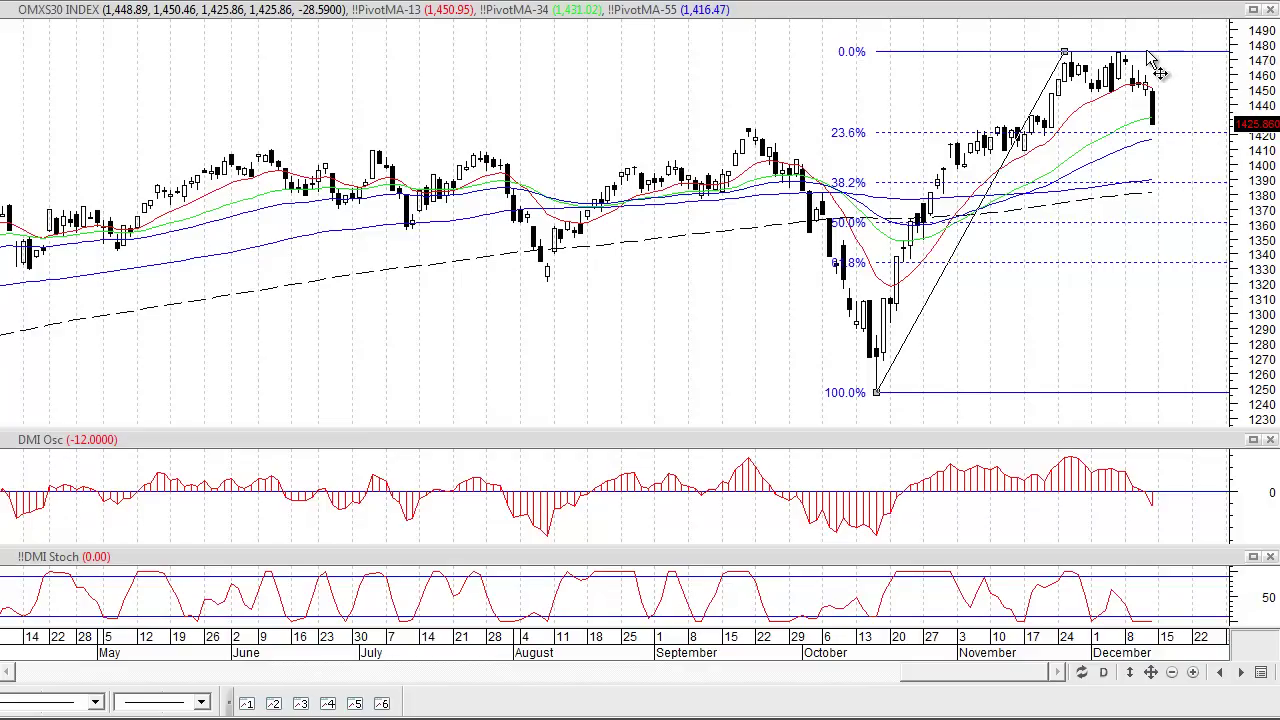
key(Delete)
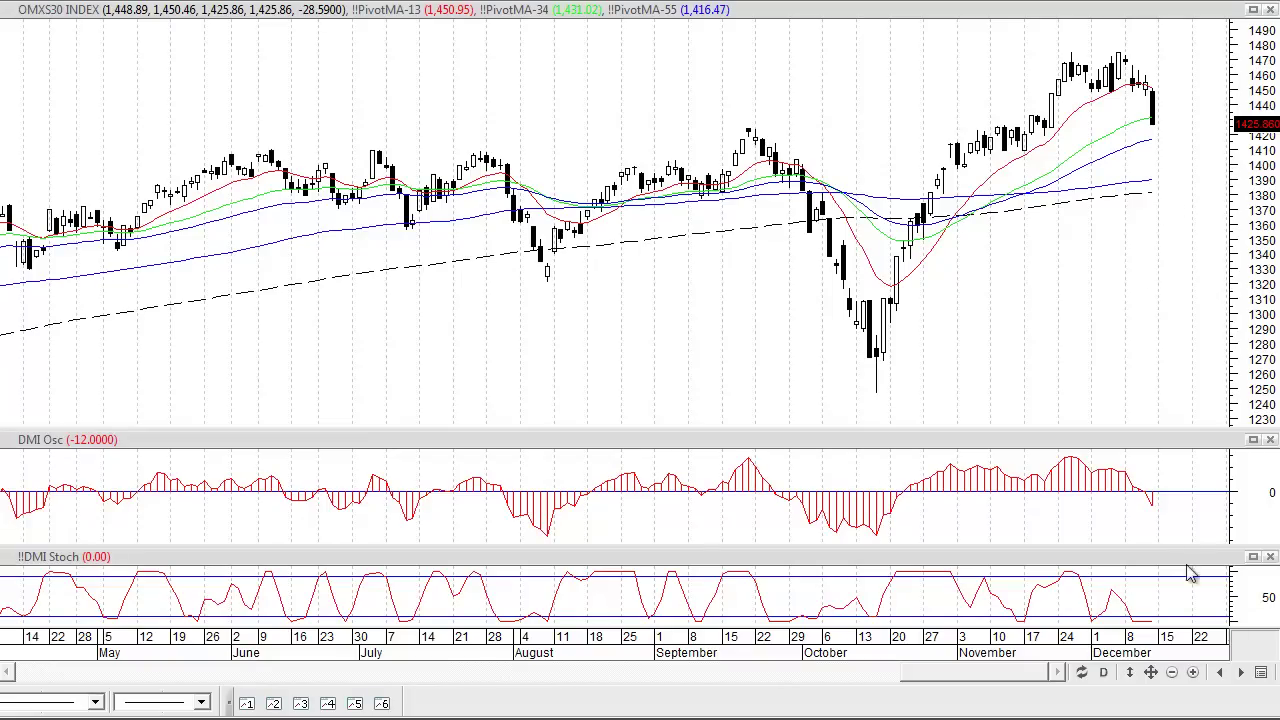
Change the OMXS30 chart's periodicity to Weekly
click(1103, 672)
click(1195, 561)
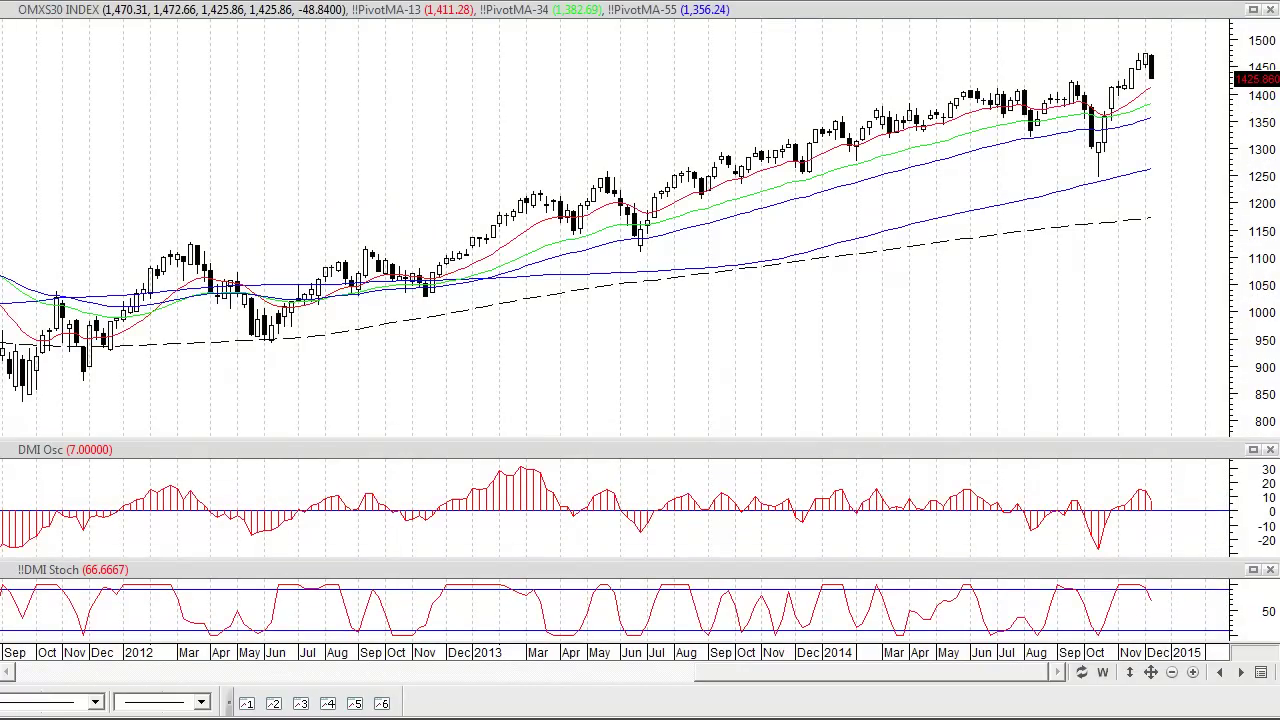
Switch to the Excel indeks workbook and inspect the October 2014 low in the Sverige sheet's FH Indeks chart
click(129, 690)
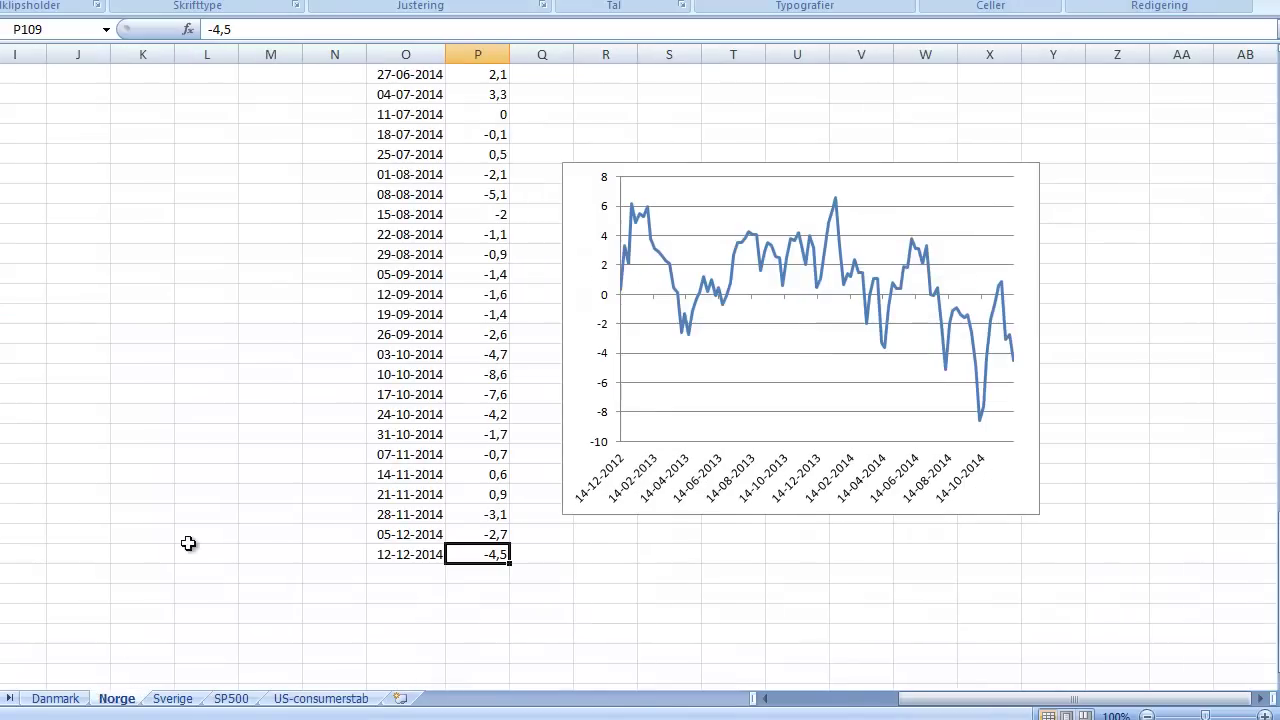
click(172, 698)
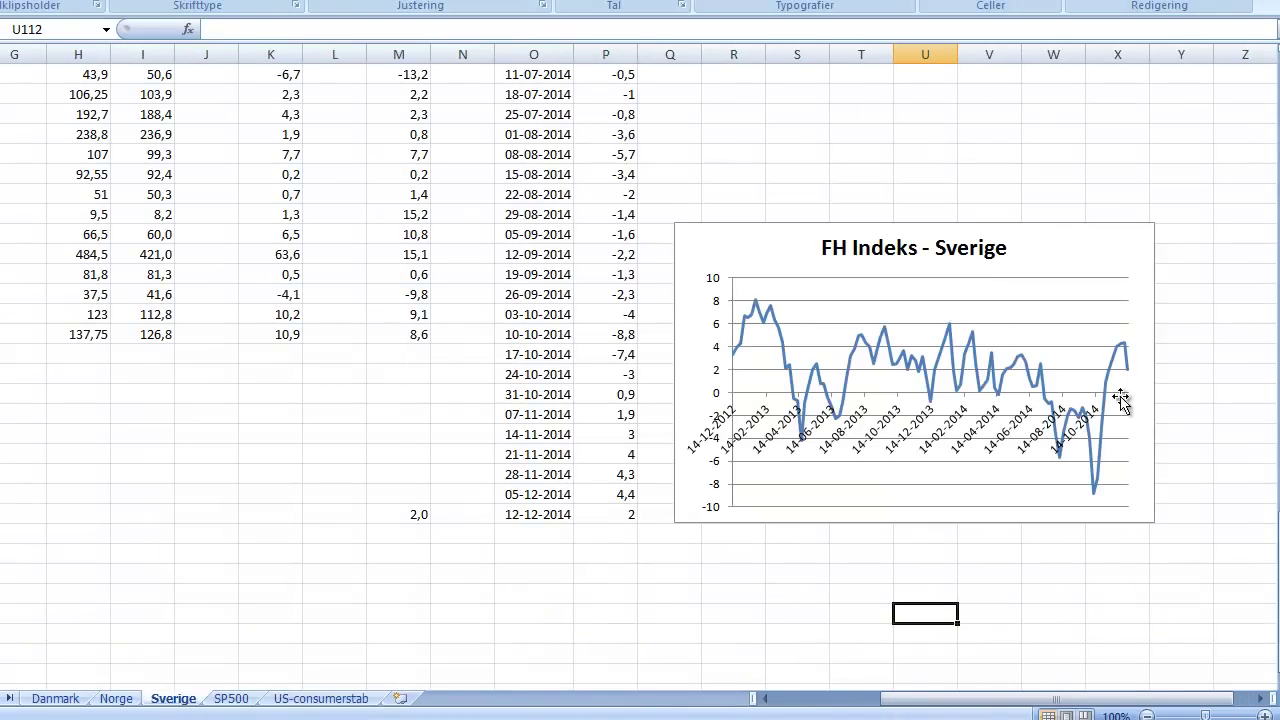
click(1097, 500)
mouse_move(1096, 497)
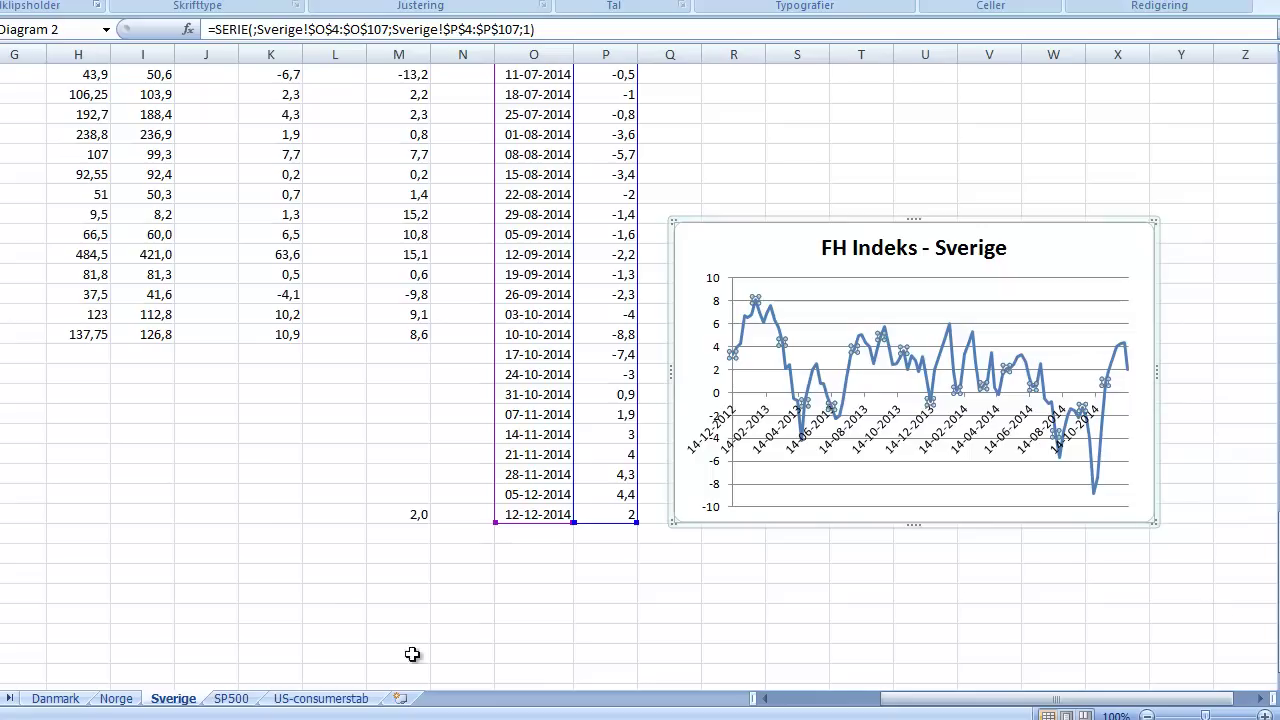
Switch to the Hausse workbook and view the Sverige and Sverige-P55 sheets
mouse_move(200, 718)
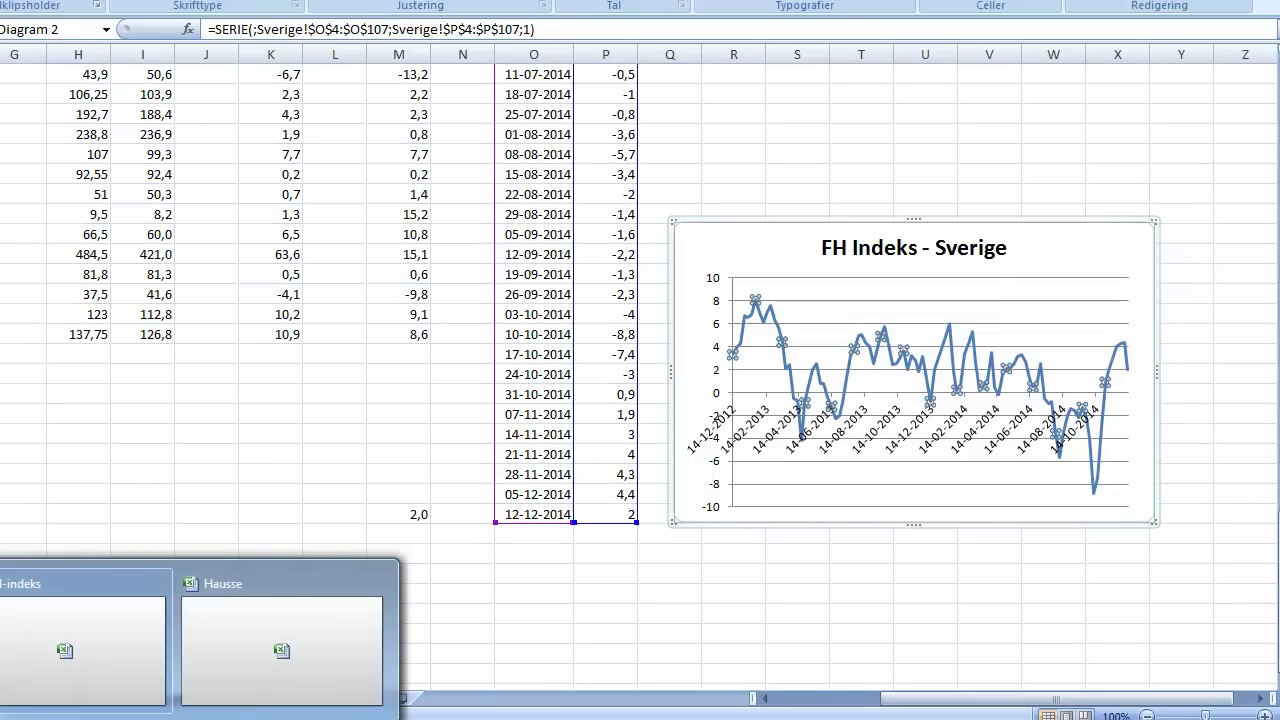
click(214, 665)
click(190, 698)
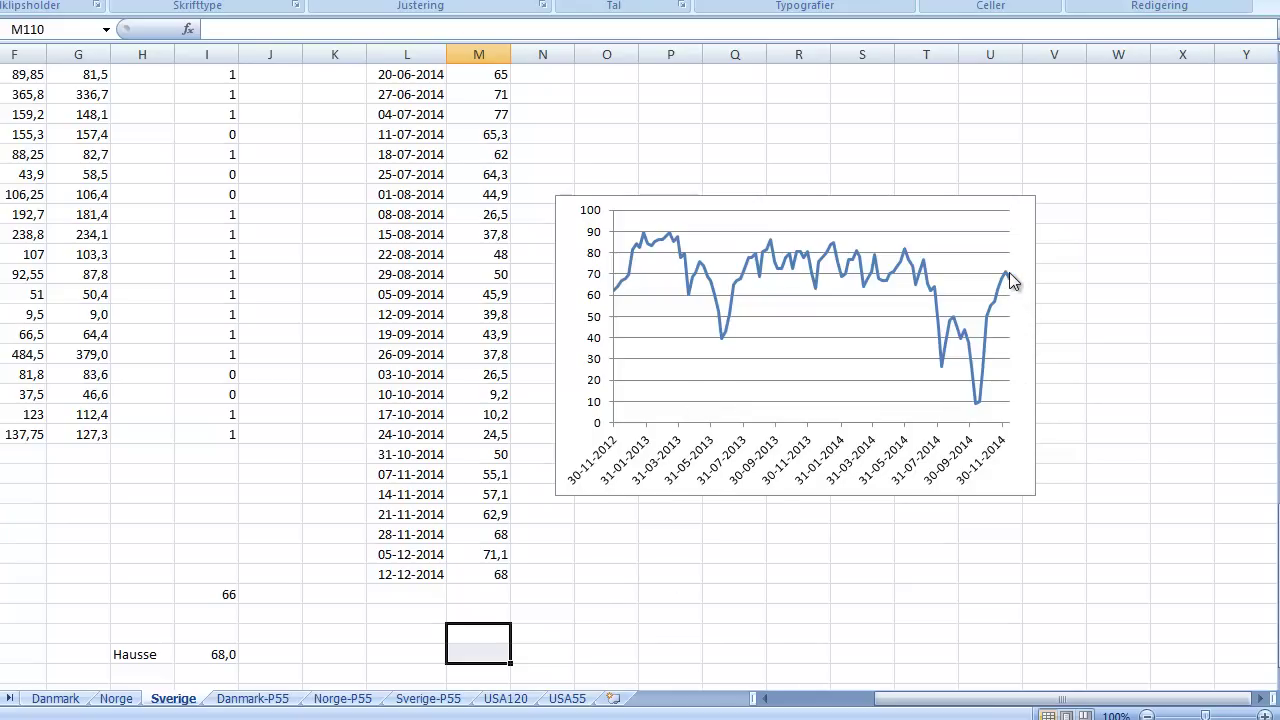
click(450, 702)
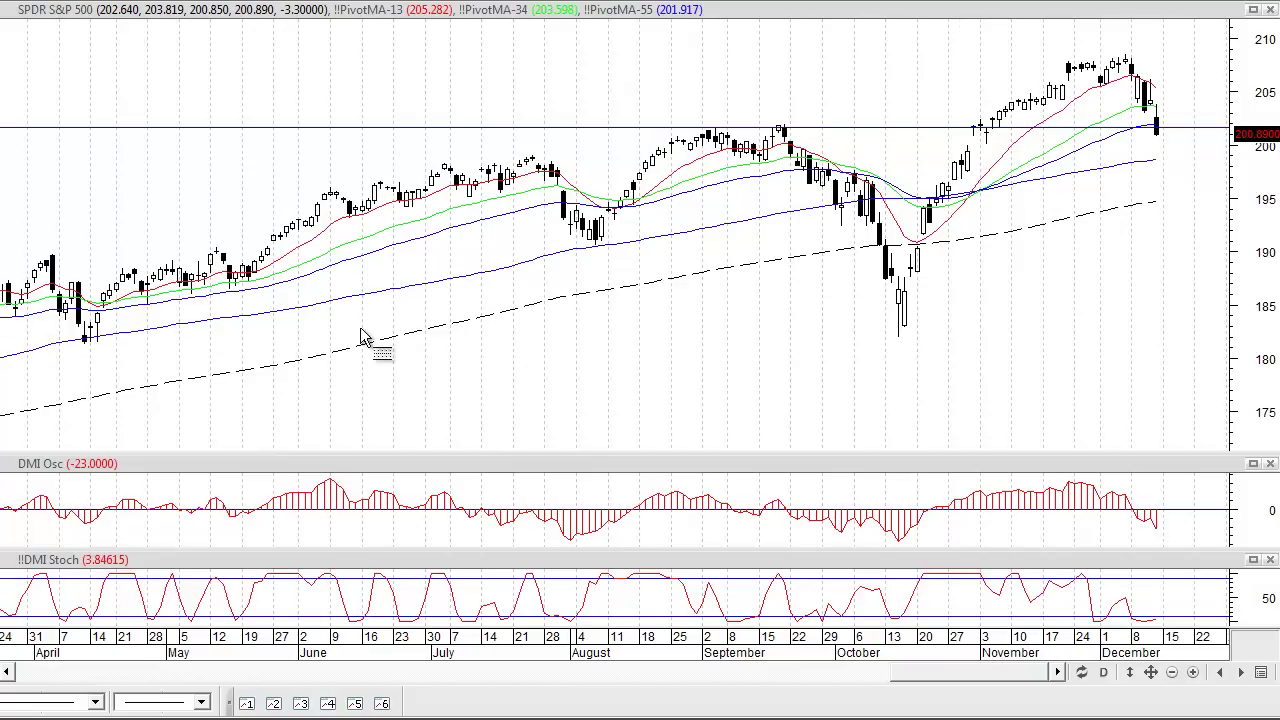
On MetaStock's SPDR S&P 500 chart, draw Fibonacci retracement levels from the October low near 182 to the December high near 208.5, and delete them
mouse_move(900, 333)
mouse_down()
mouse_move(1115, 95)
mouse_move(1128, 60)
mouse_up()
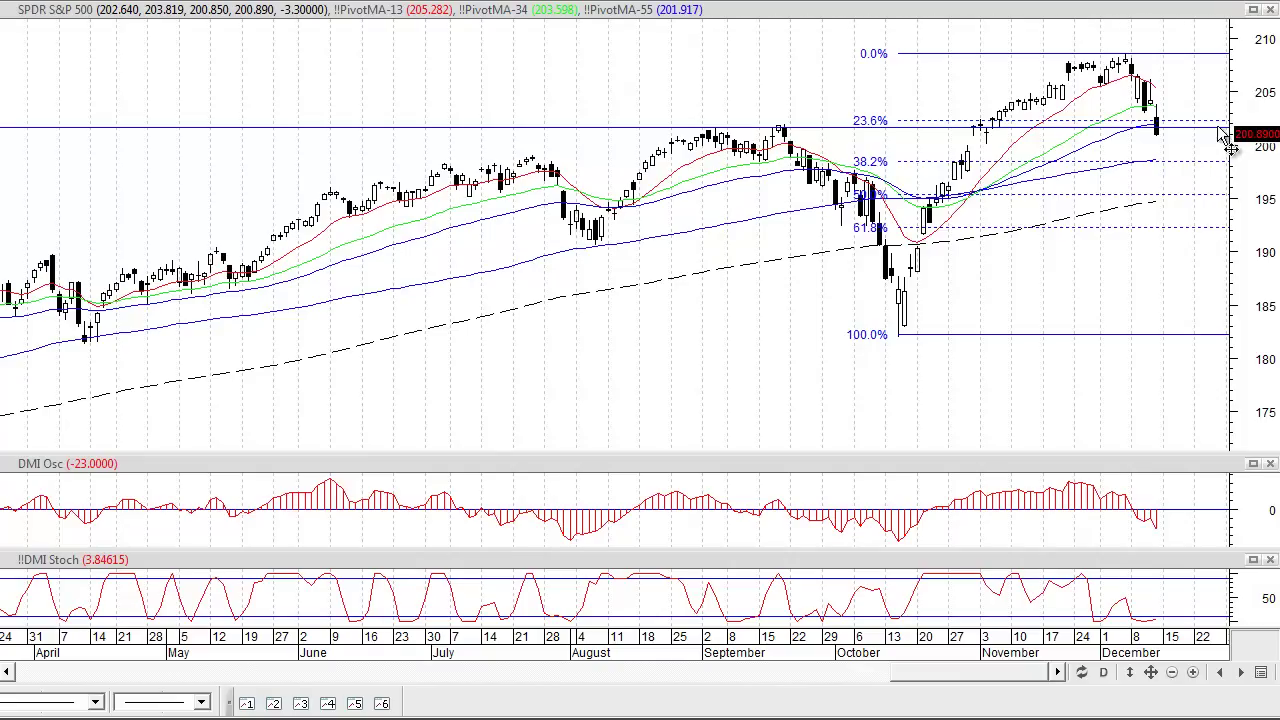
mouse_move(1246, 132)
click(1177, 57)
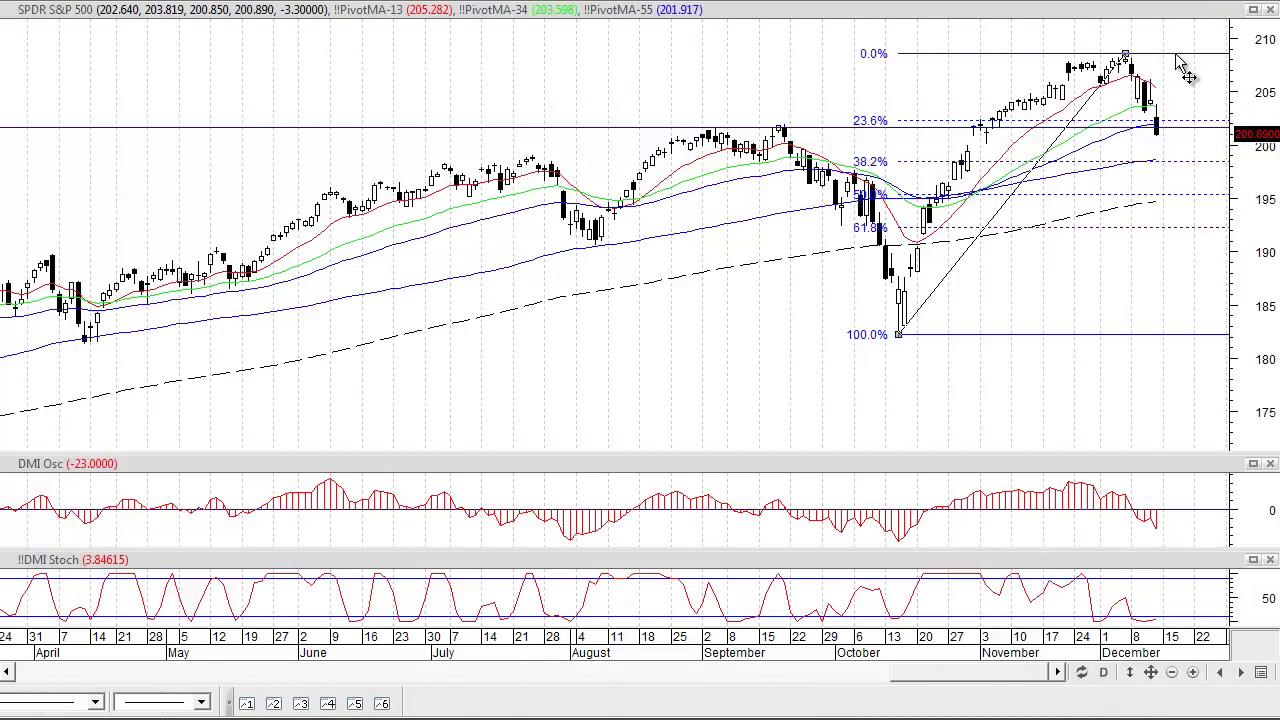
key(Delete)
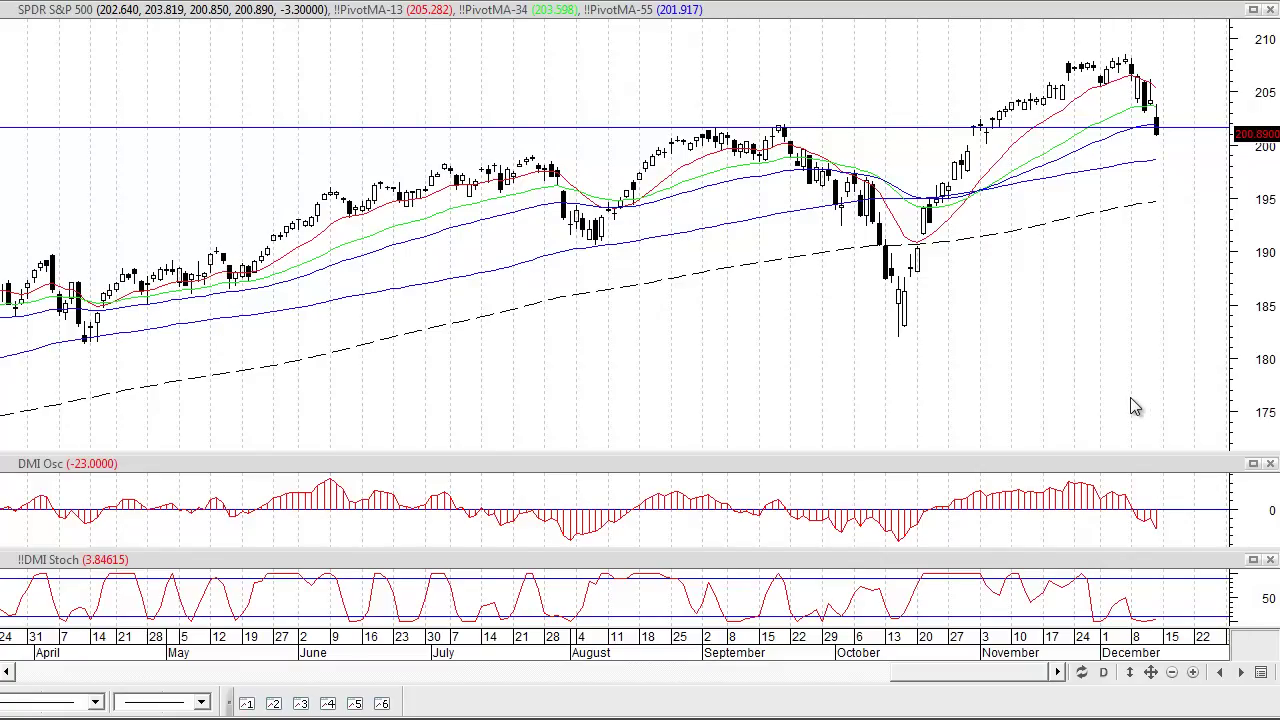
Change the SPDR S&P 500 chart's periodicity to Weekly
click(1104, 676)
click(1192, 566)
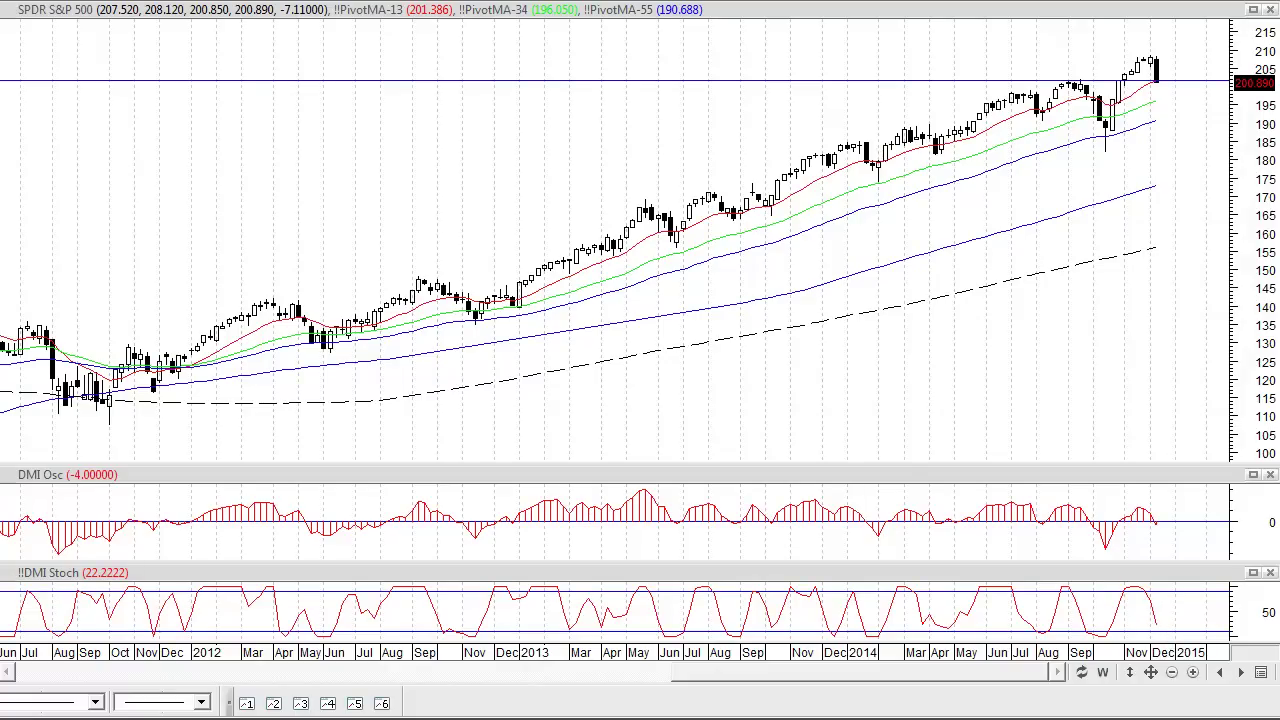
Switch to the Excel indeks workbook and inspect the October 2014 low in the SP500 sheet's chart and its 10-10-2014 value
click(23, 663)
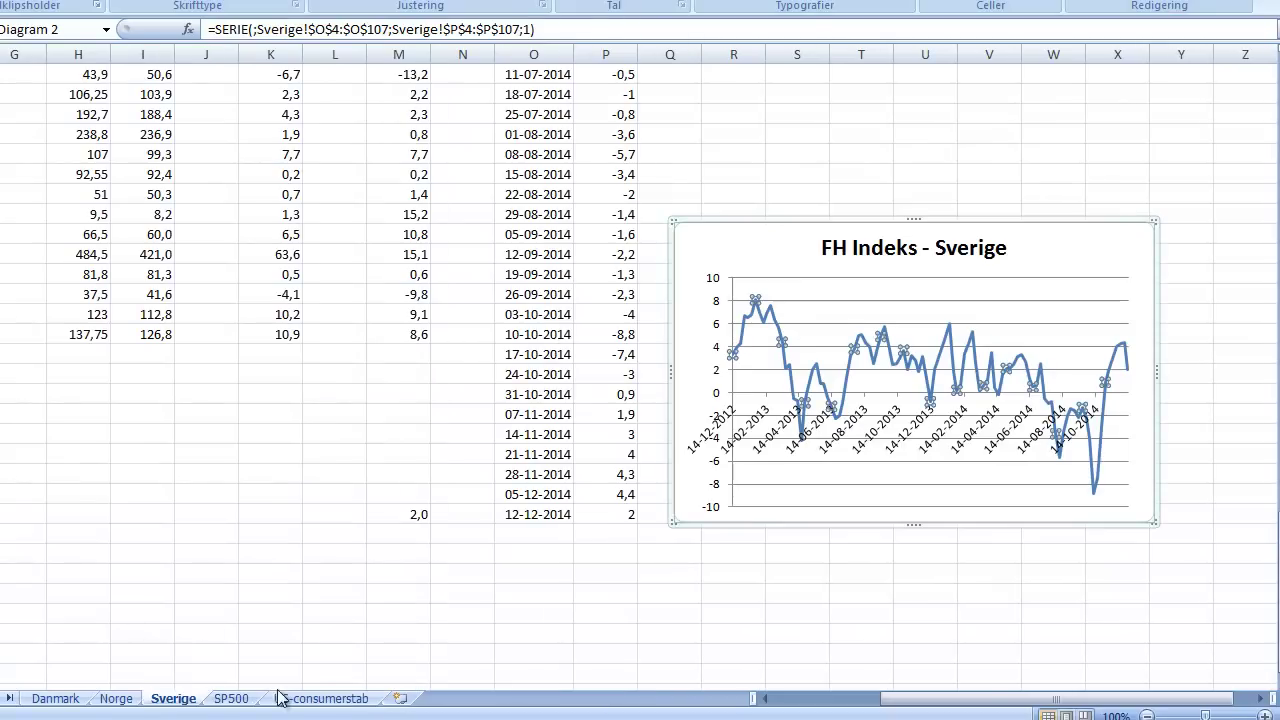
click(230, 699)
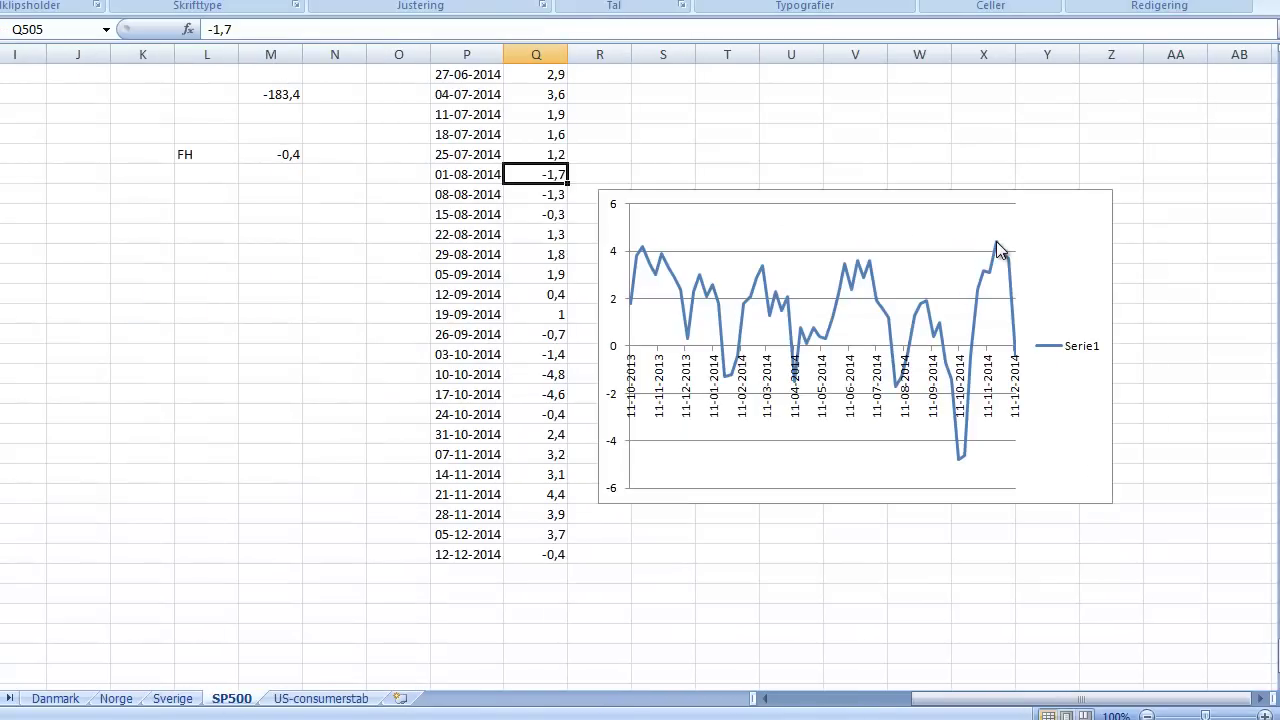
click(968, 472)
click(963, 462)
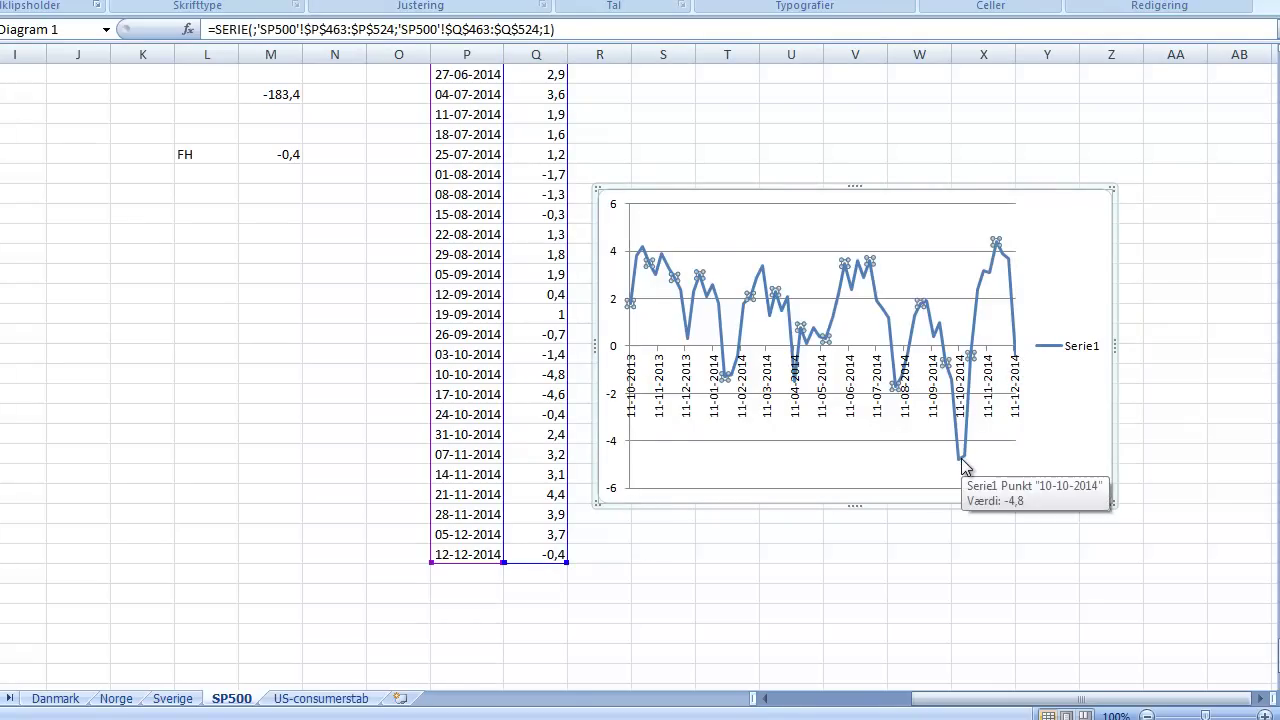
click(522, 378)
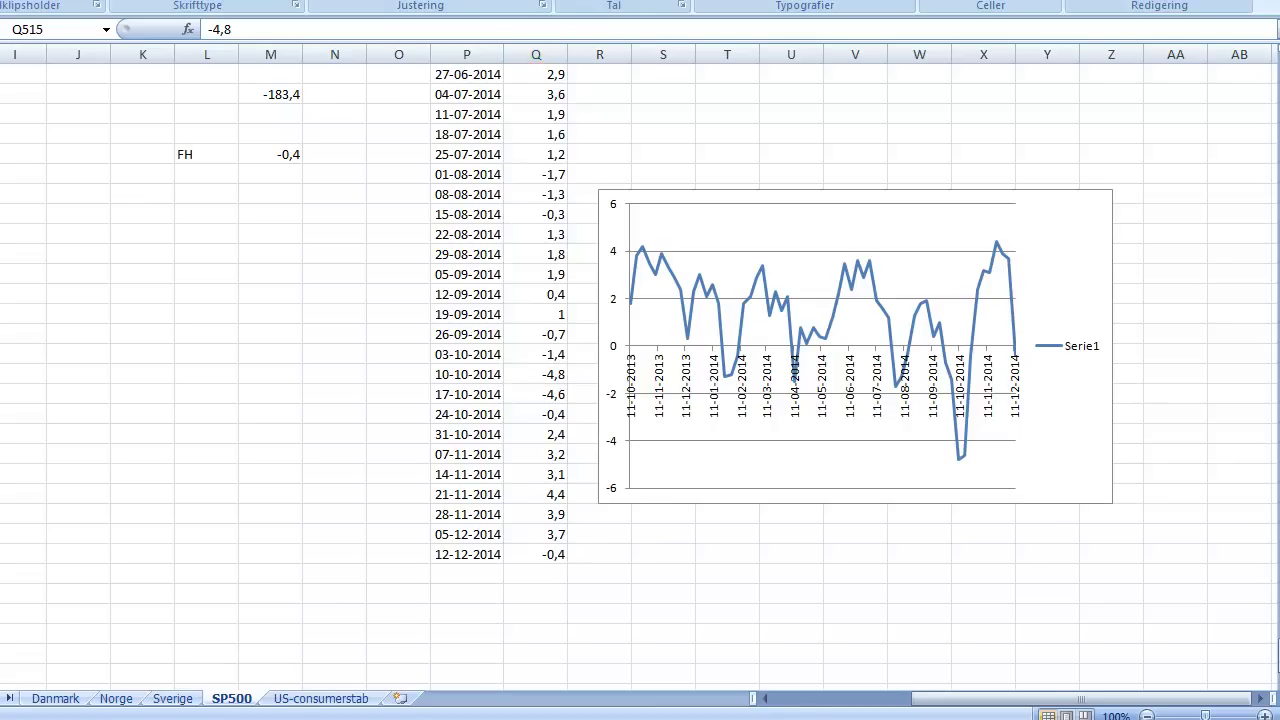
Switch to the Hausse workbook and examine the breadth charts and values on the USA120 and USA55 sheets
click(228, 688)
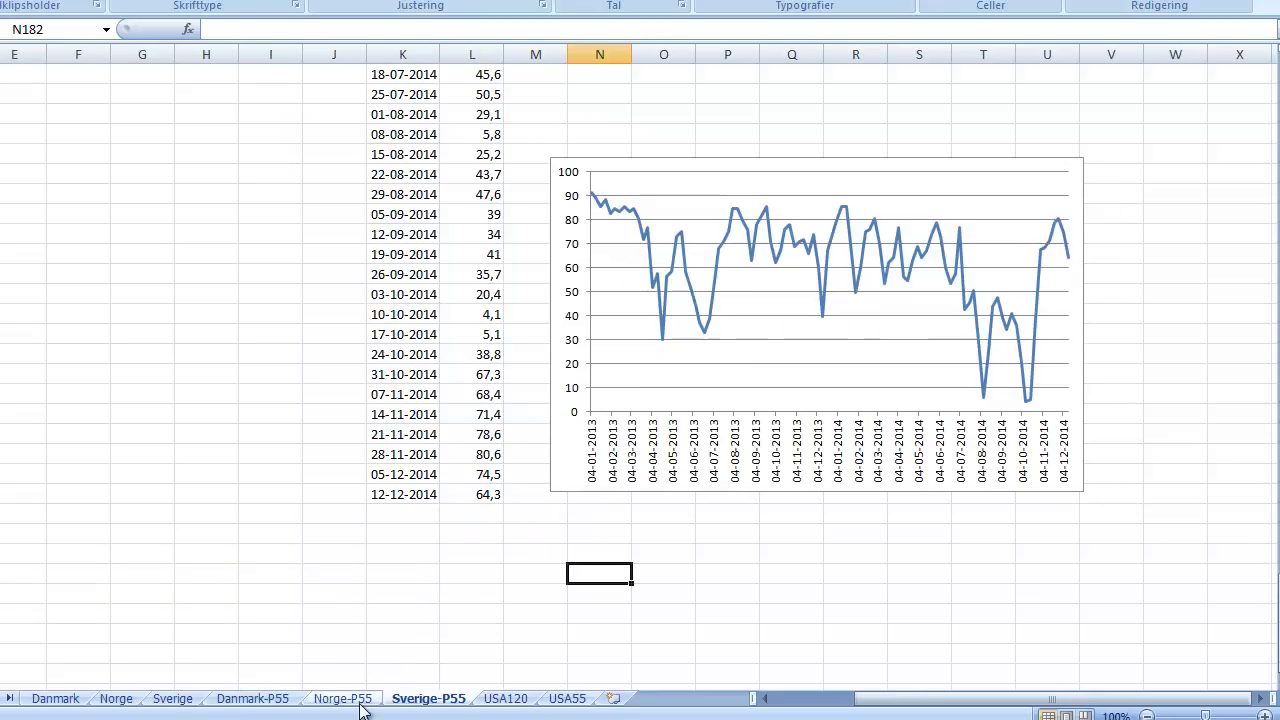
click(499, 701)
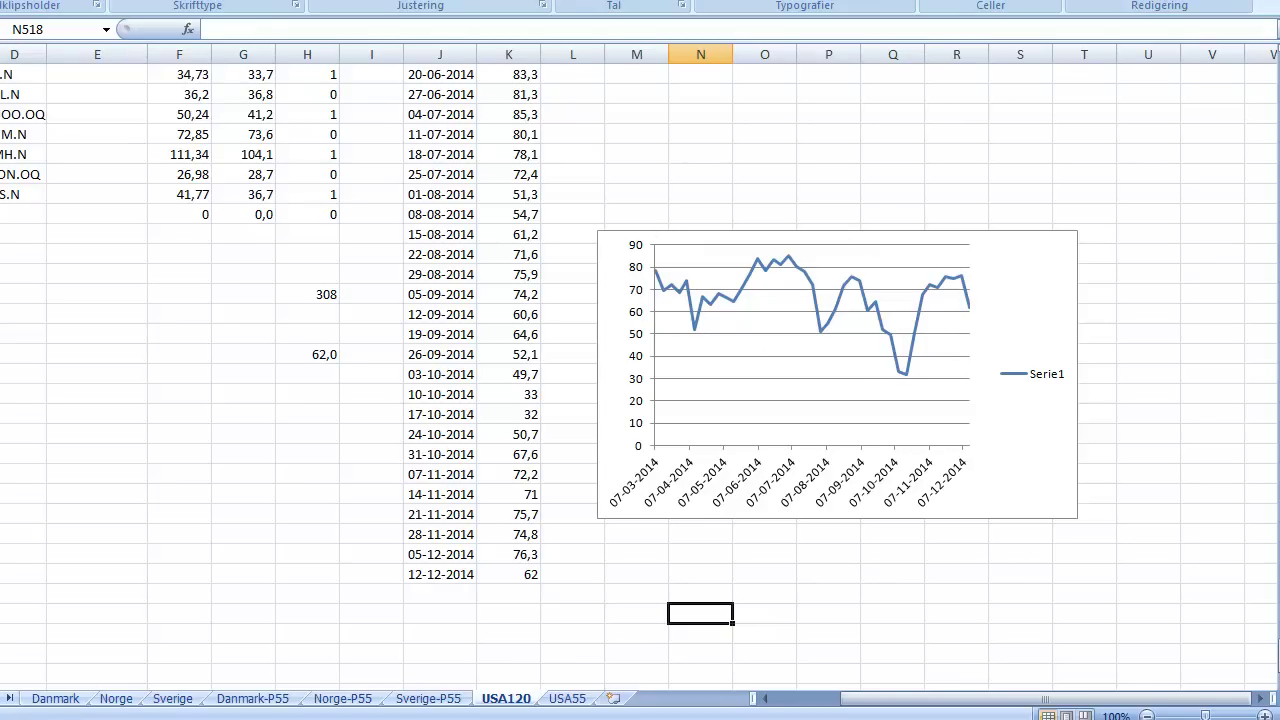
click(567, 698)
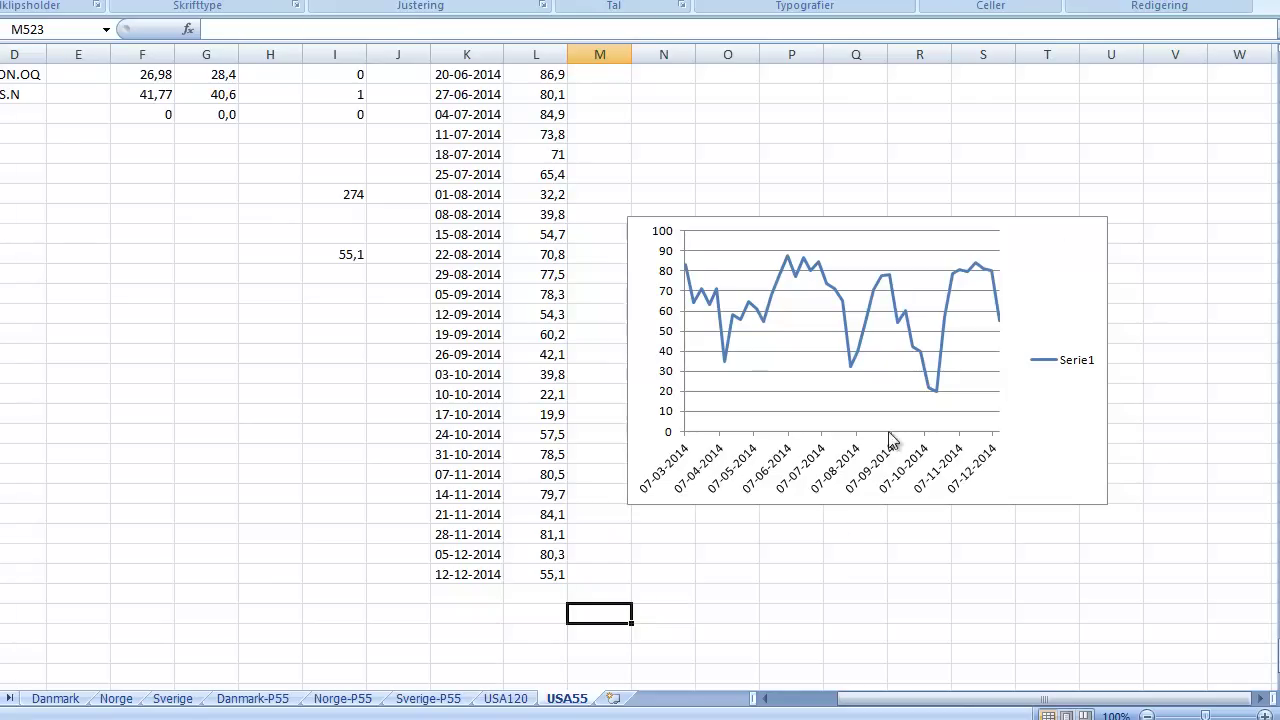
click(859, 506)
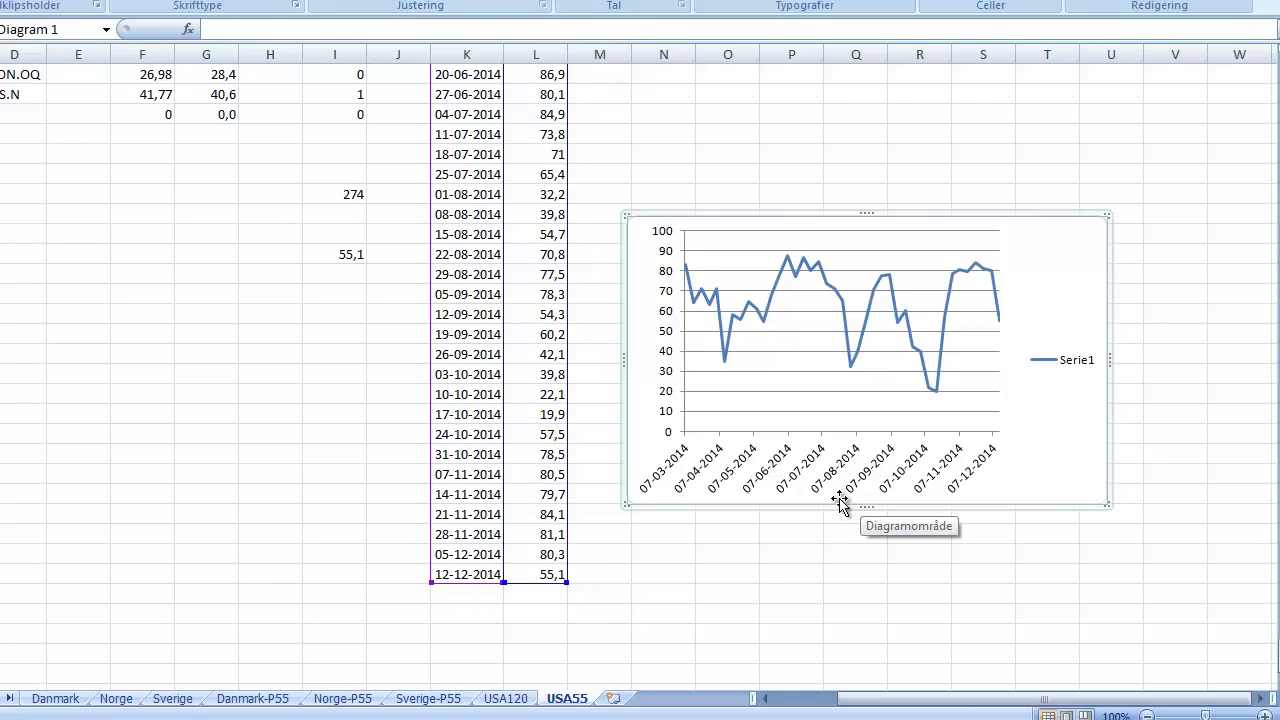
click(740, 586)
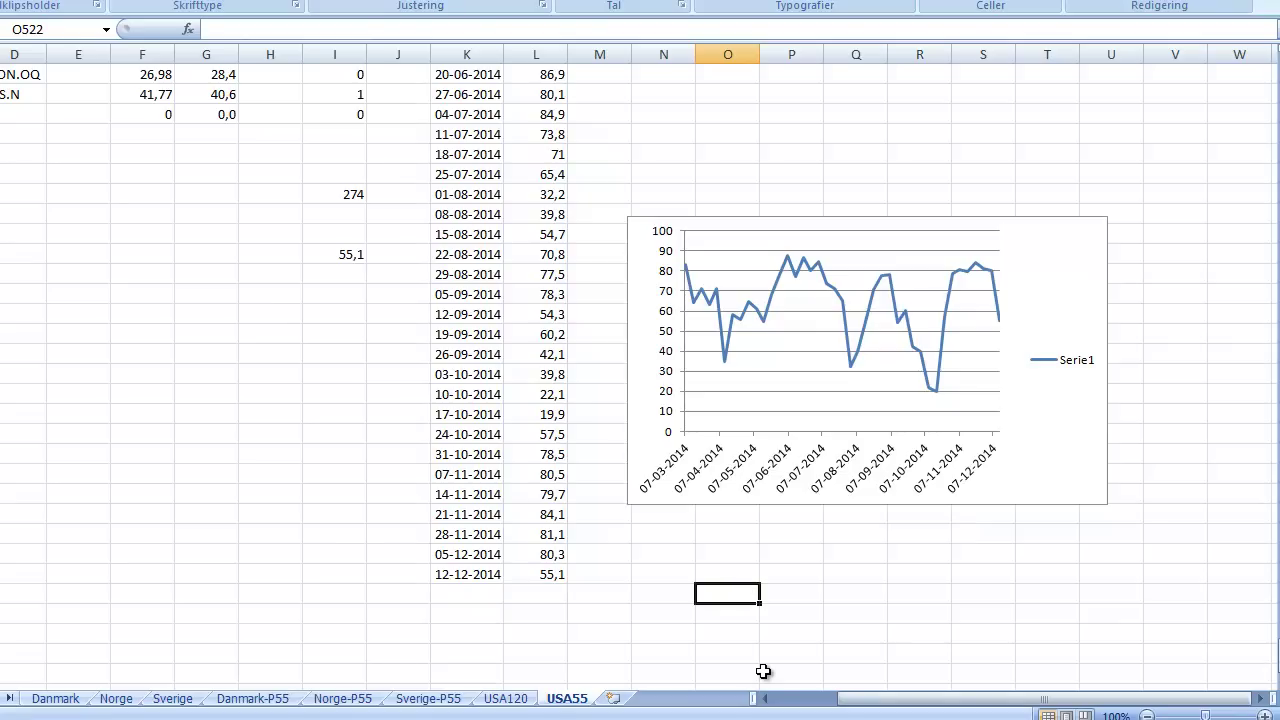
click(796, 594)
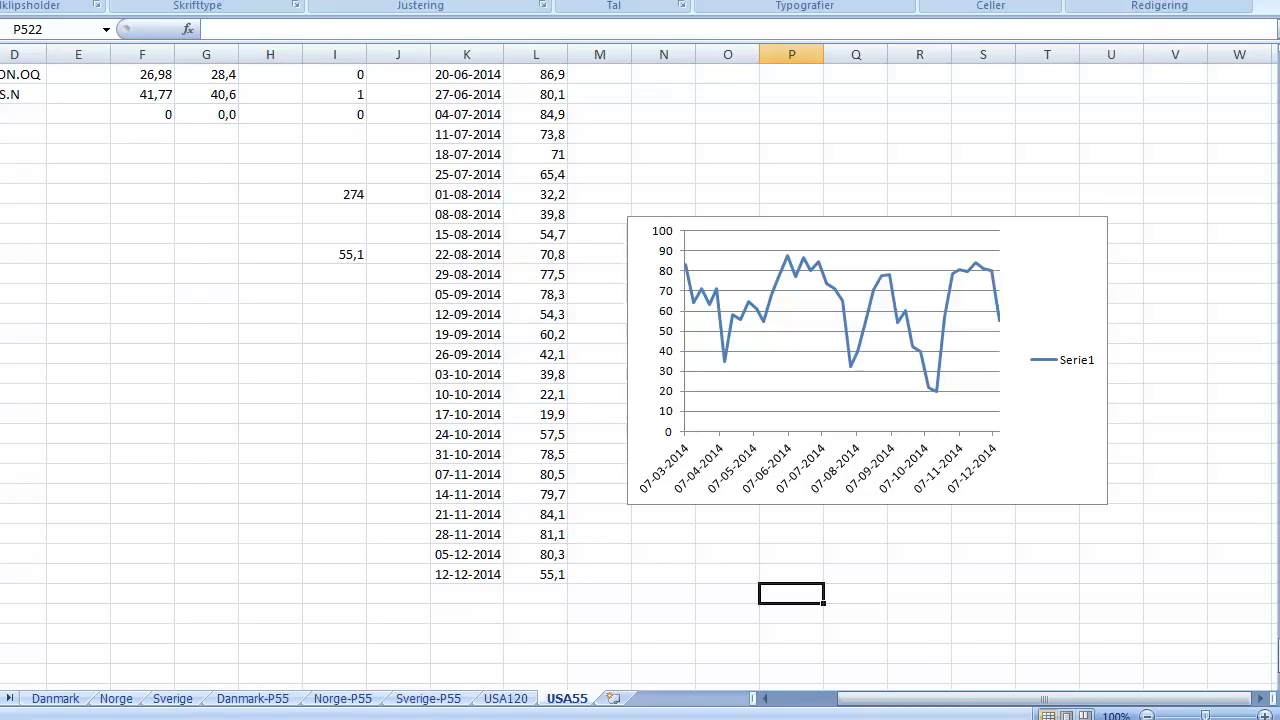
Switch to MetaStock, bring up the ELTEK chart, and examine its price action and rising trendline over longer and shorter periods
click(120, 640)
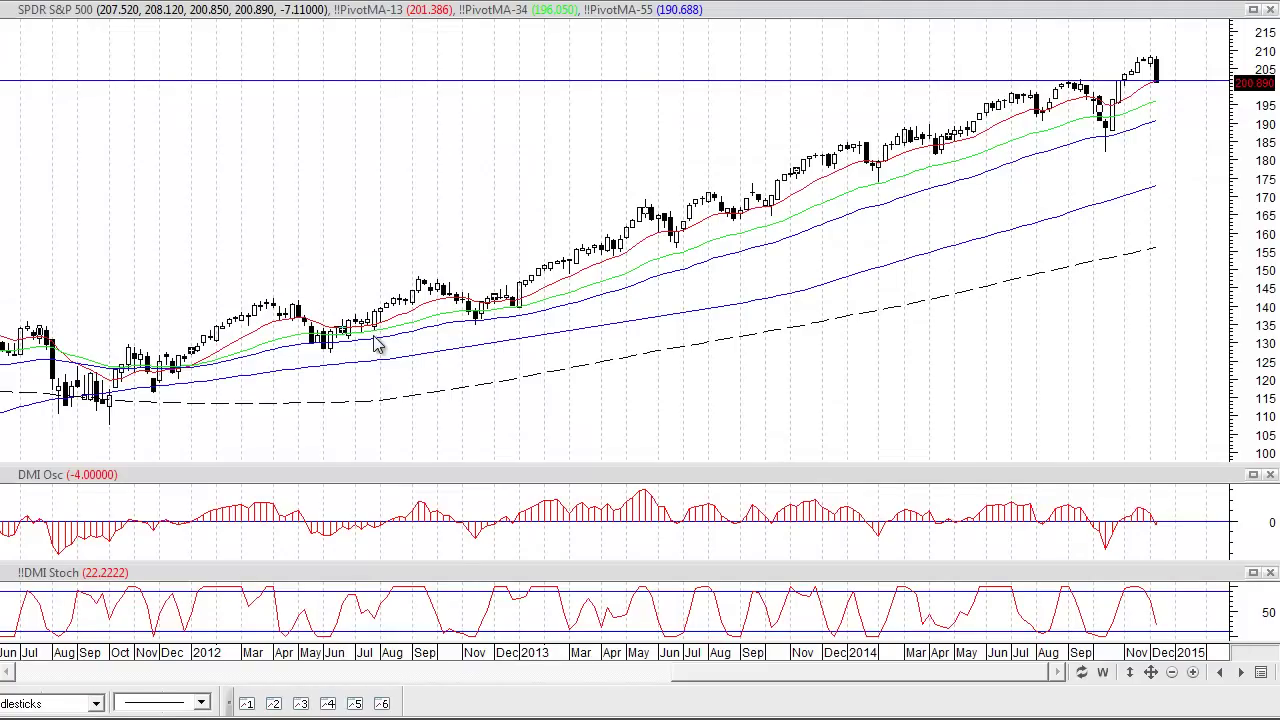
key(Page_Down)
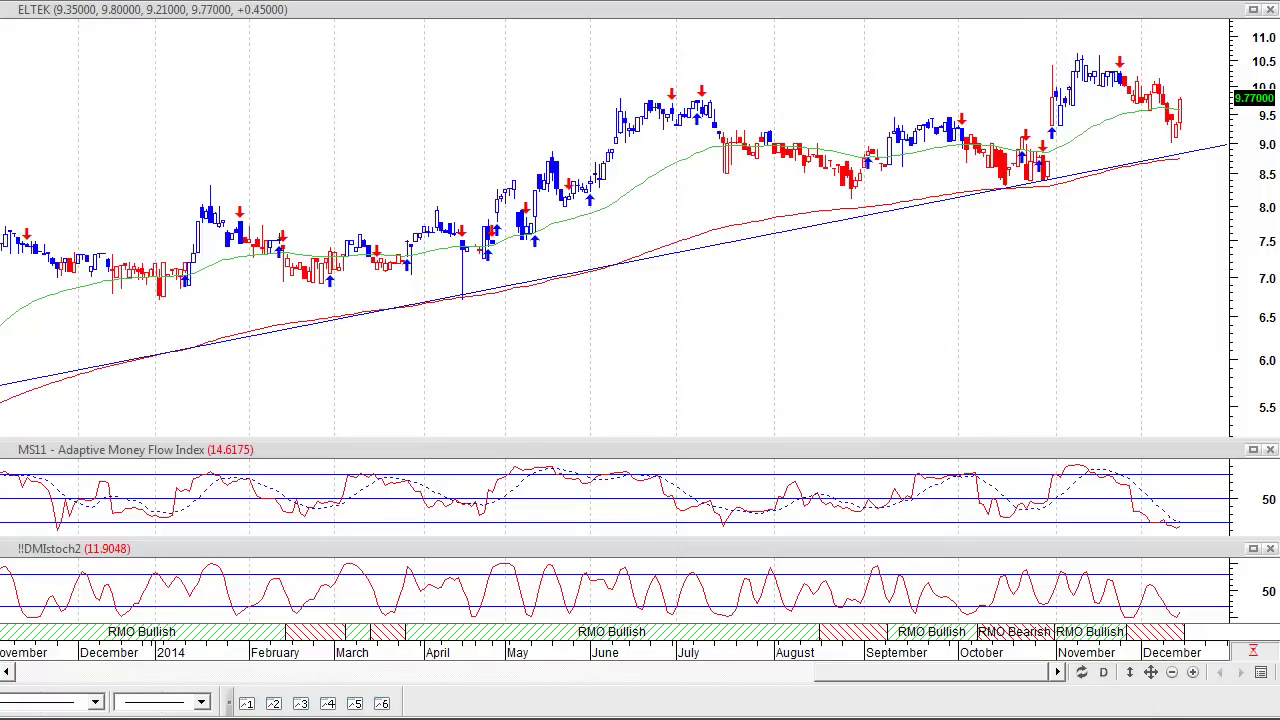
click(1193, 672)
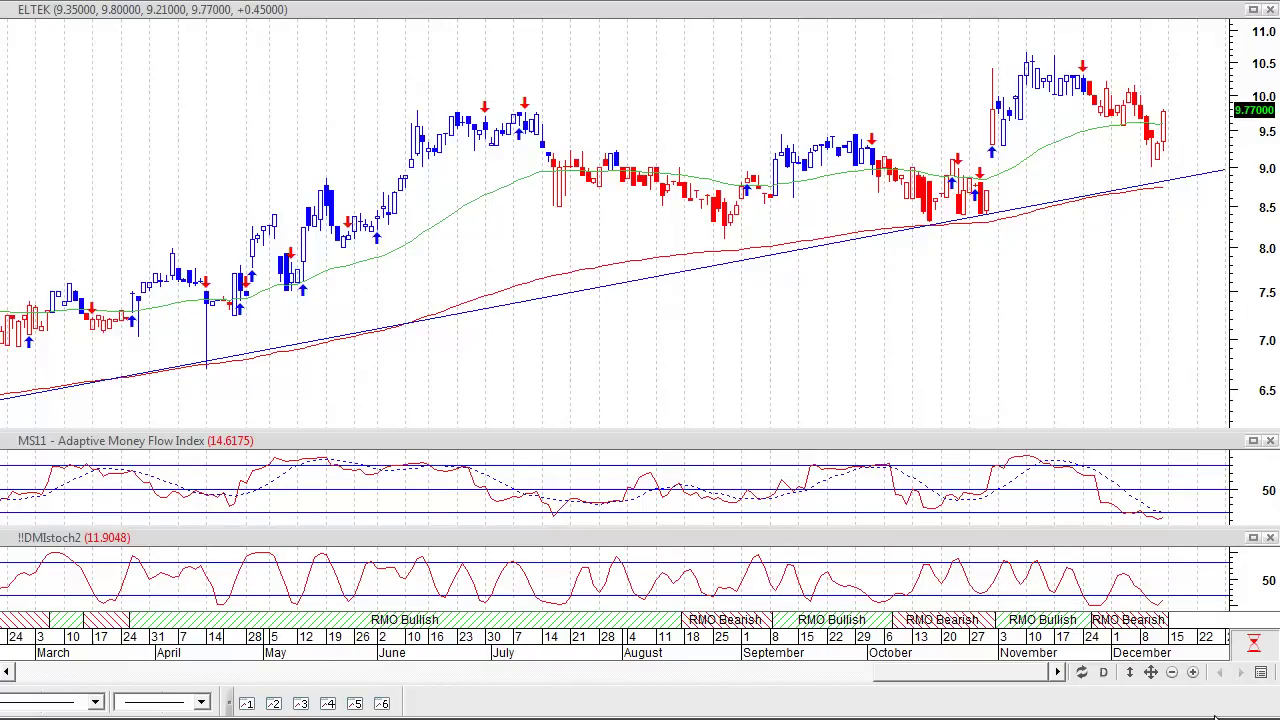
click(1173, 673)
click(1173, 673)
click(1173, 673)
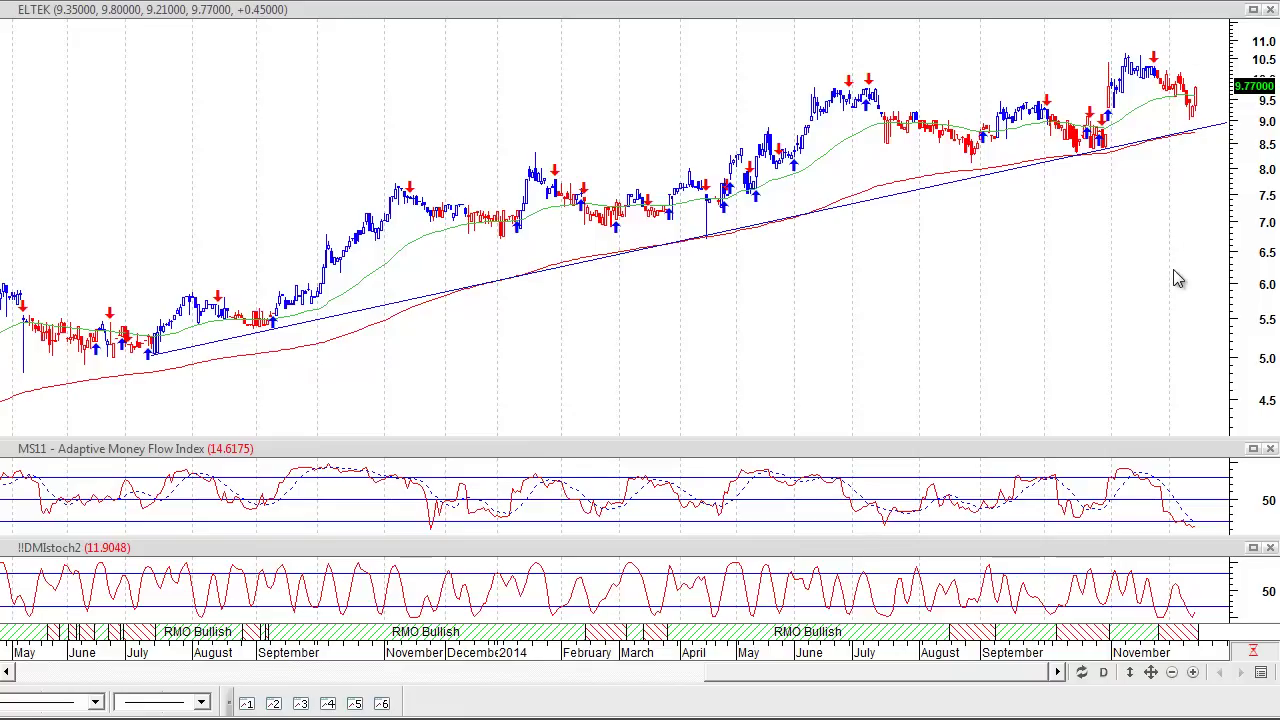
click(1196, 672)
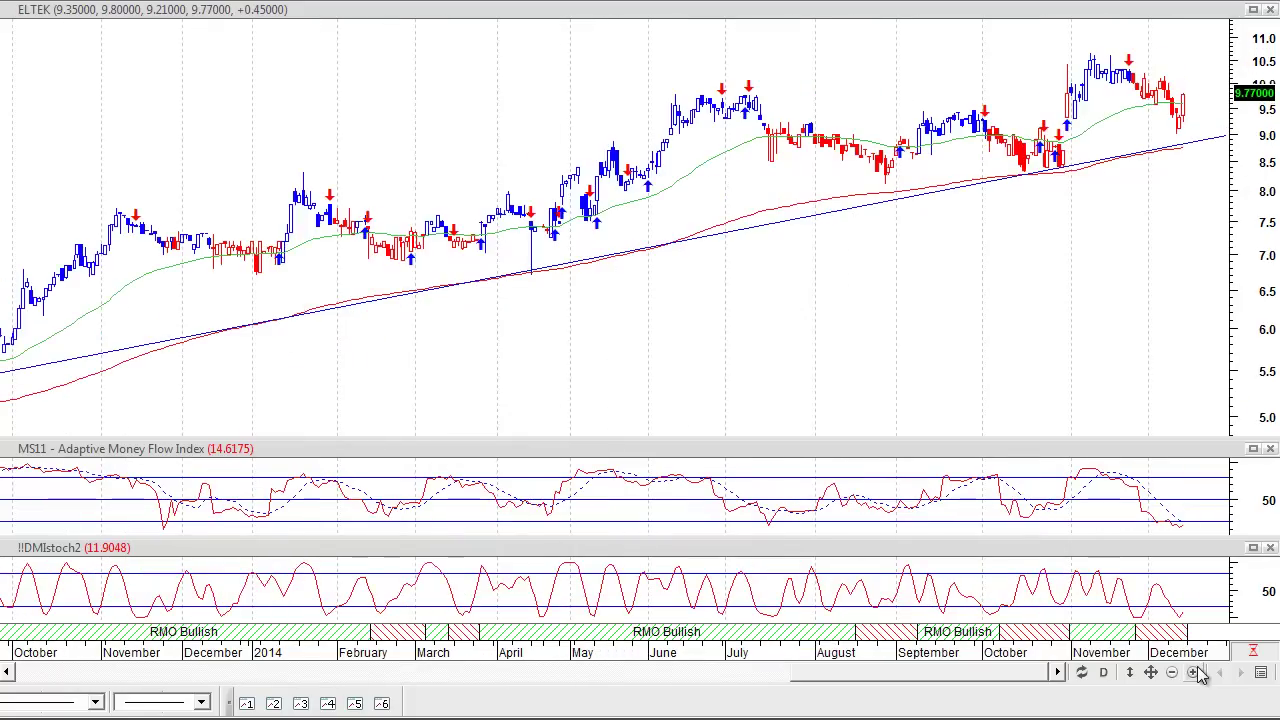
click(1196, 672)
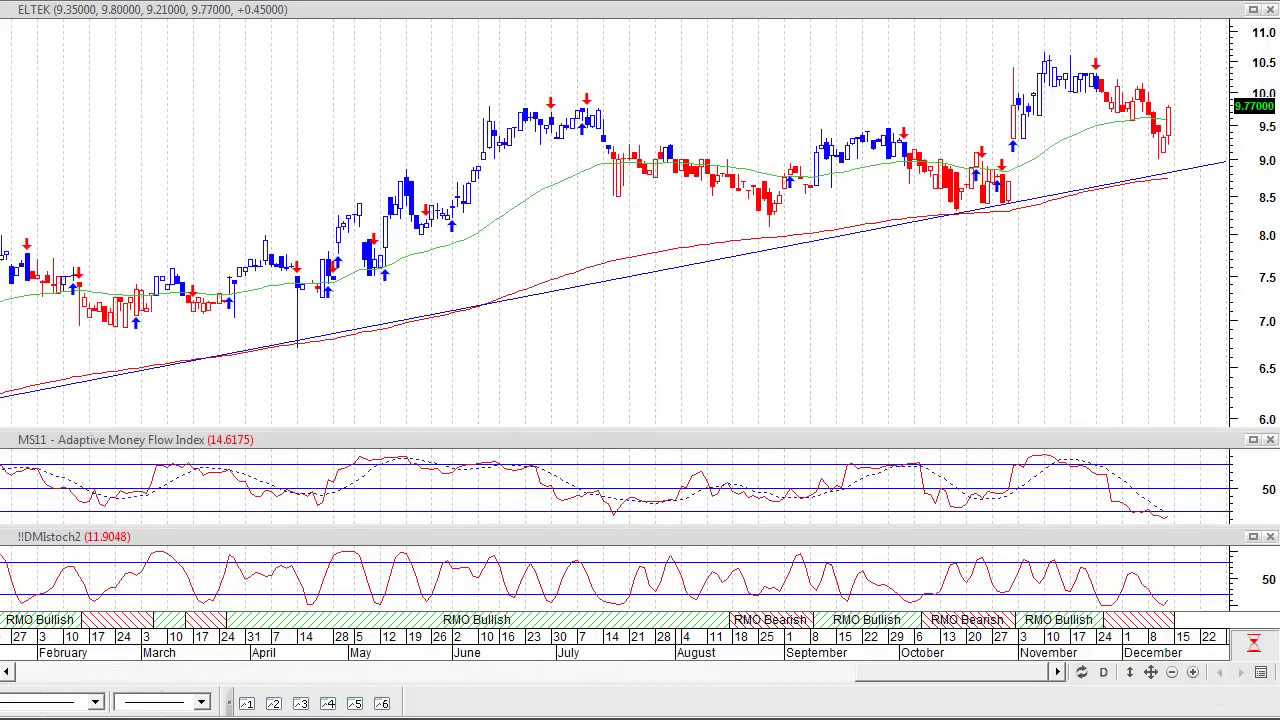
Add Bollinger Bands to the ELTEK price plot with 20 time periods, 2 deviations, the Simple method and the Close price field
click(800, 3)
drag(922, 133, 922, 28)
click(712, 77)
click(692, 186)
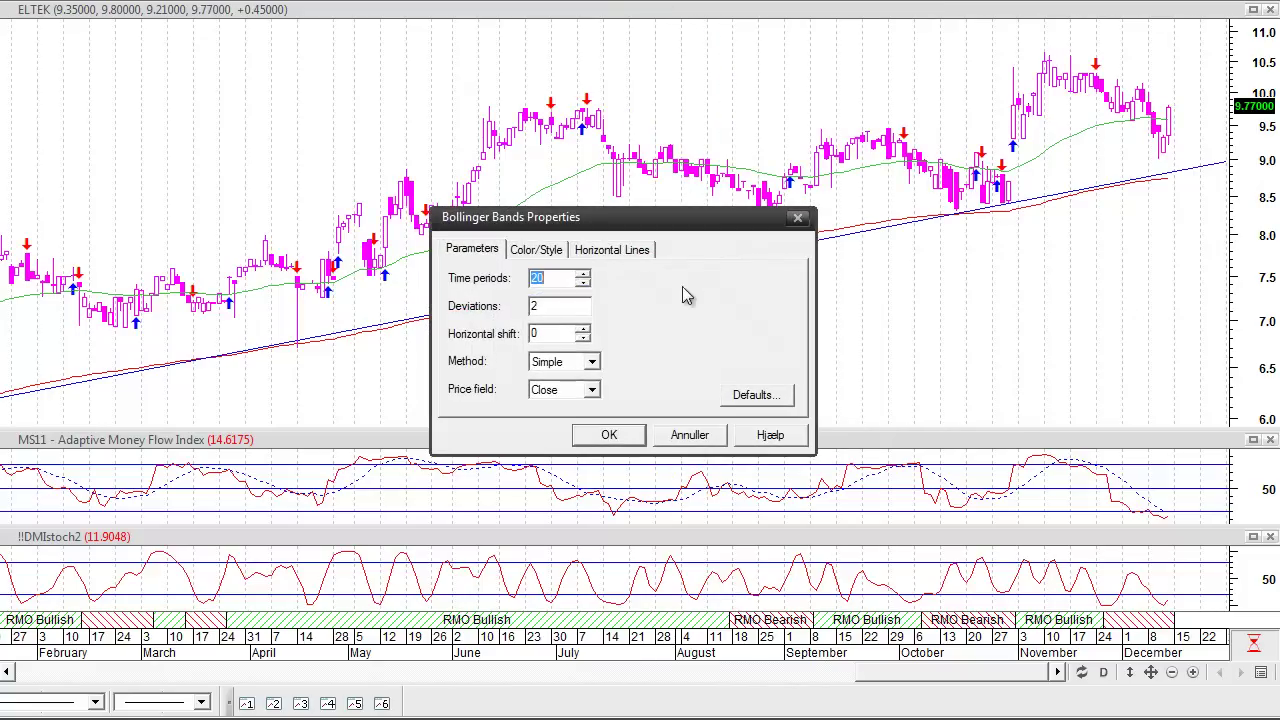
click(617, 440)
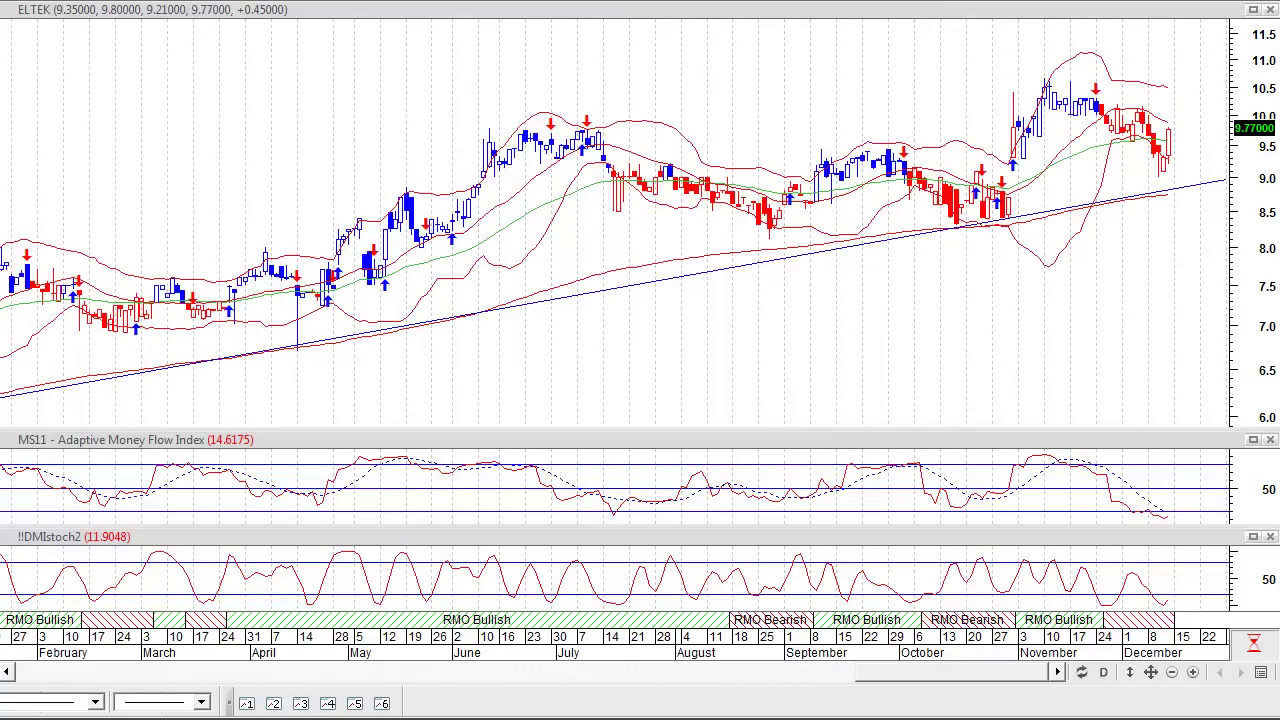